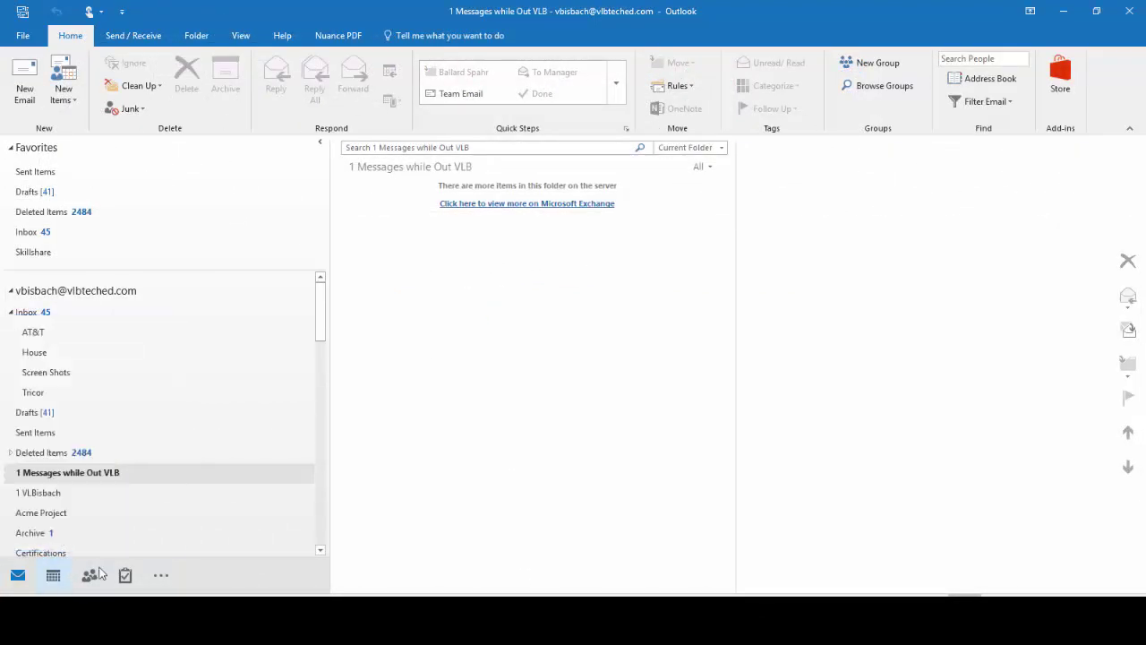
From the calendar view, start a calendar email with Work Schedule as the calendar to send.
left_click(52, 575)
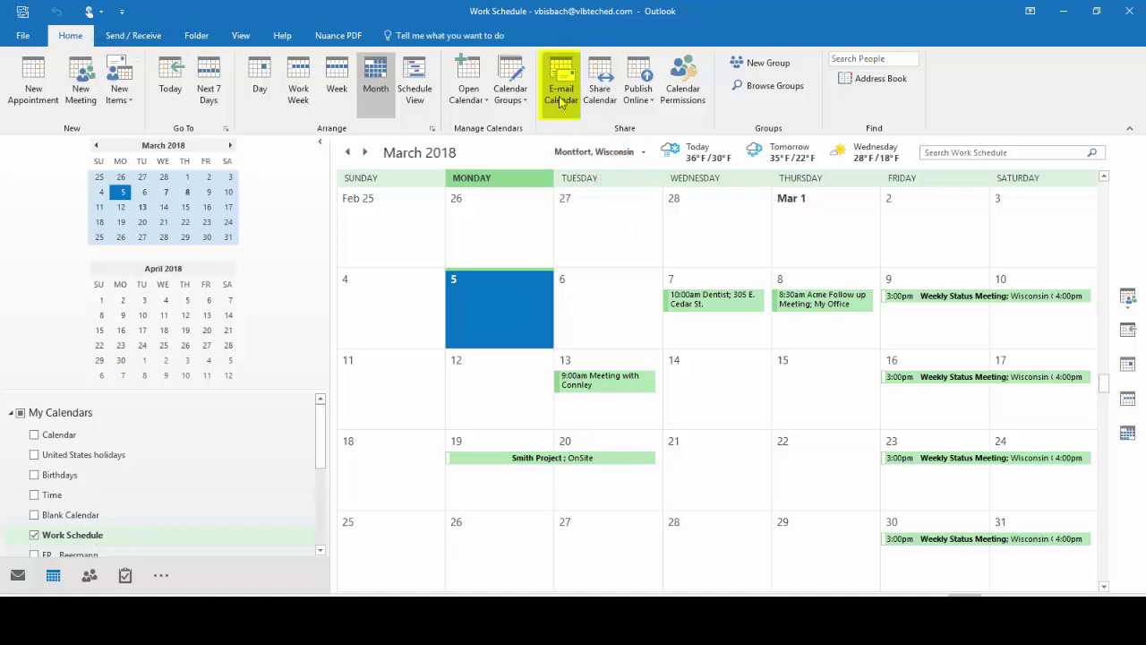
left_click(560, 101)
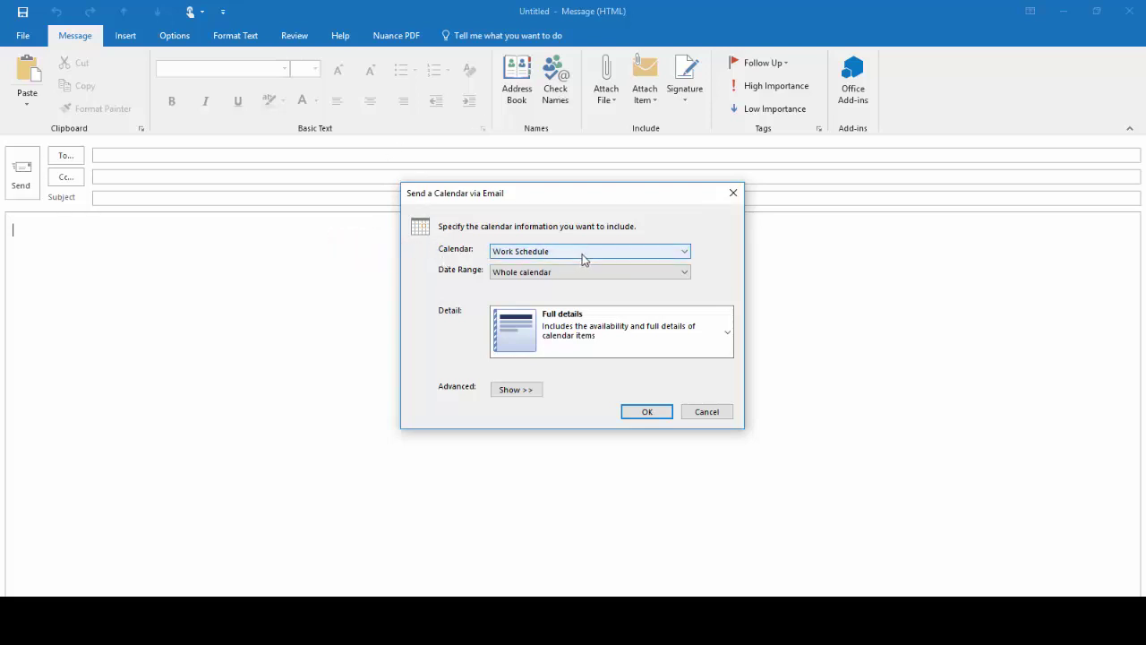
left_click(683, 255)
left_click(605, 251)
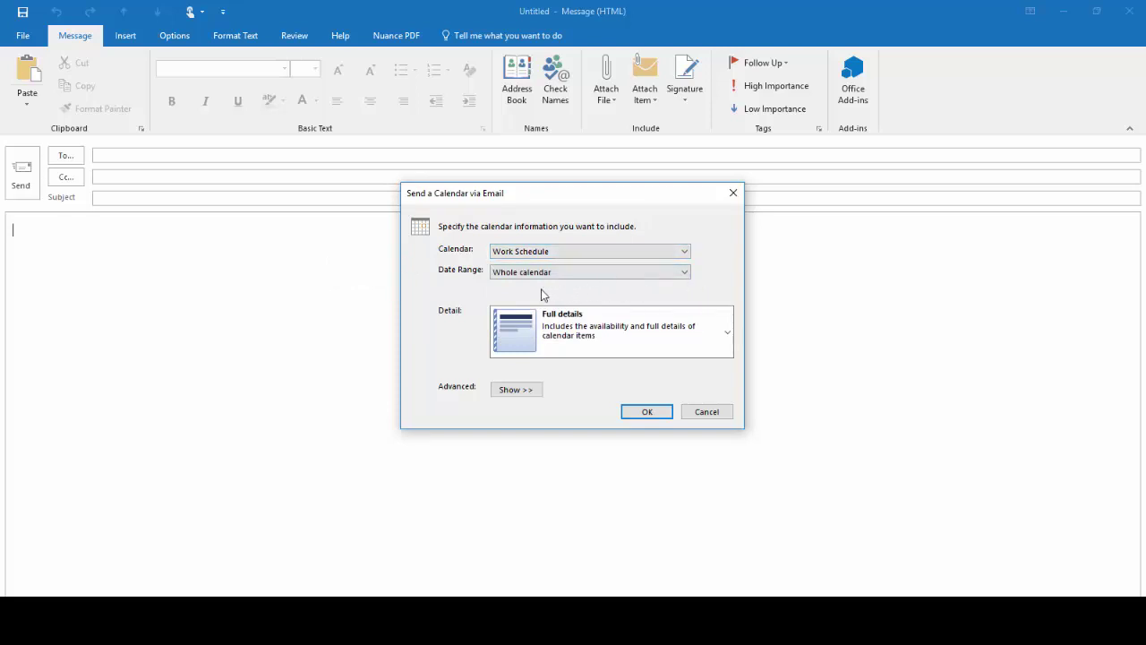
Set the date range to specific dates from 3/6/2018 to 3/30/2018.
left_click(685, 274)
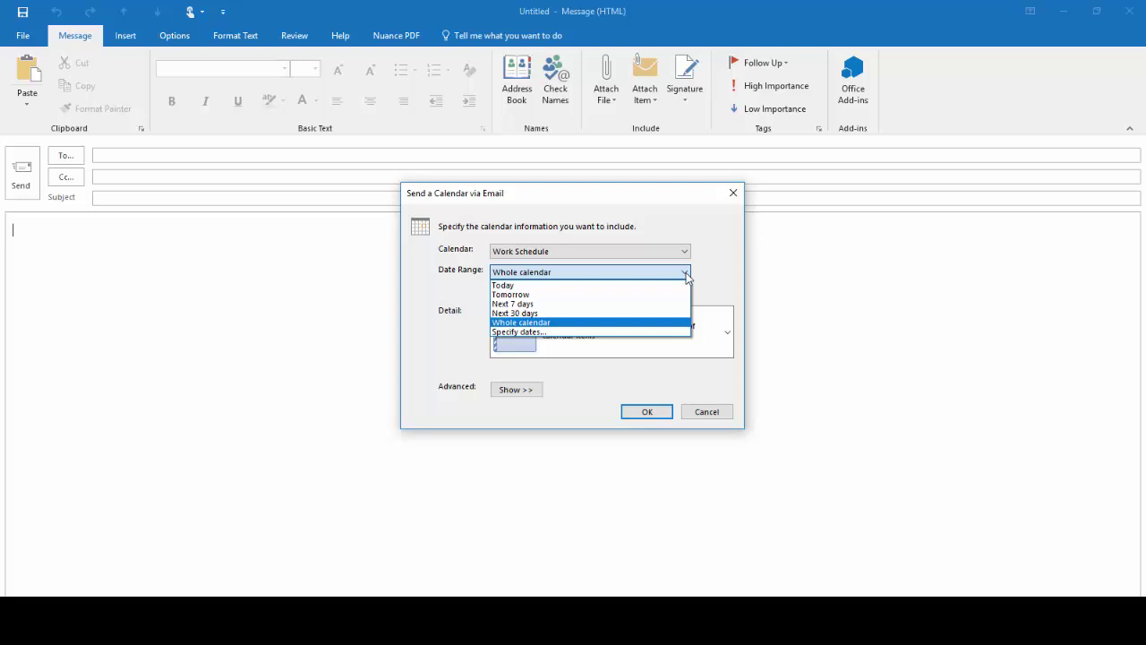
left_click(536, 333)
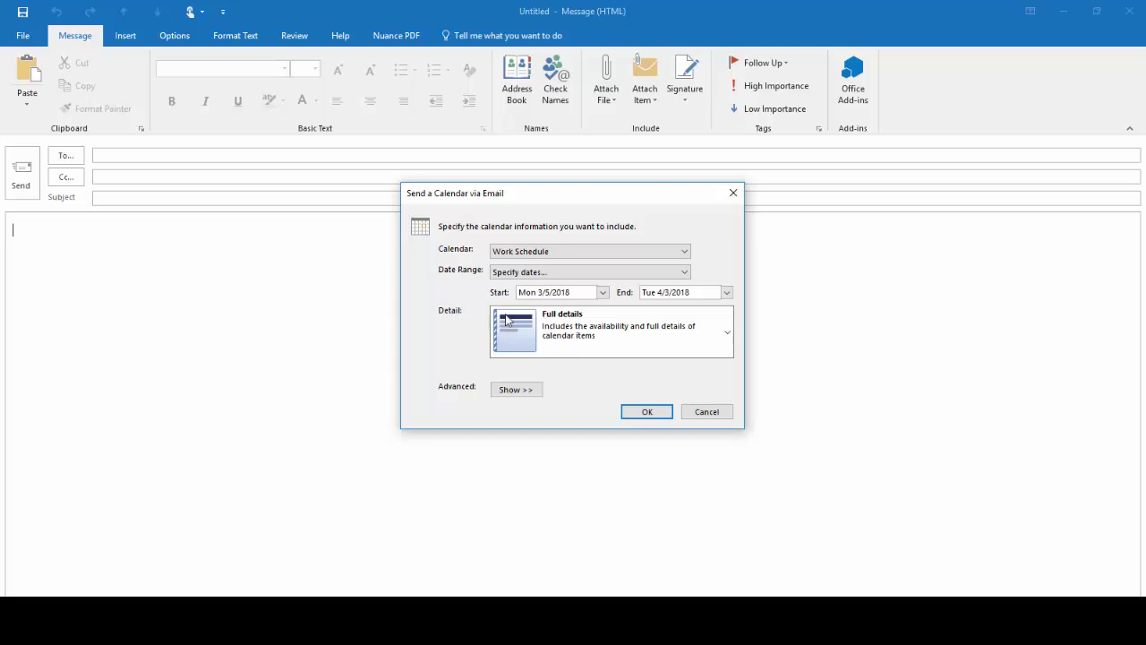
left_click(604, 292)
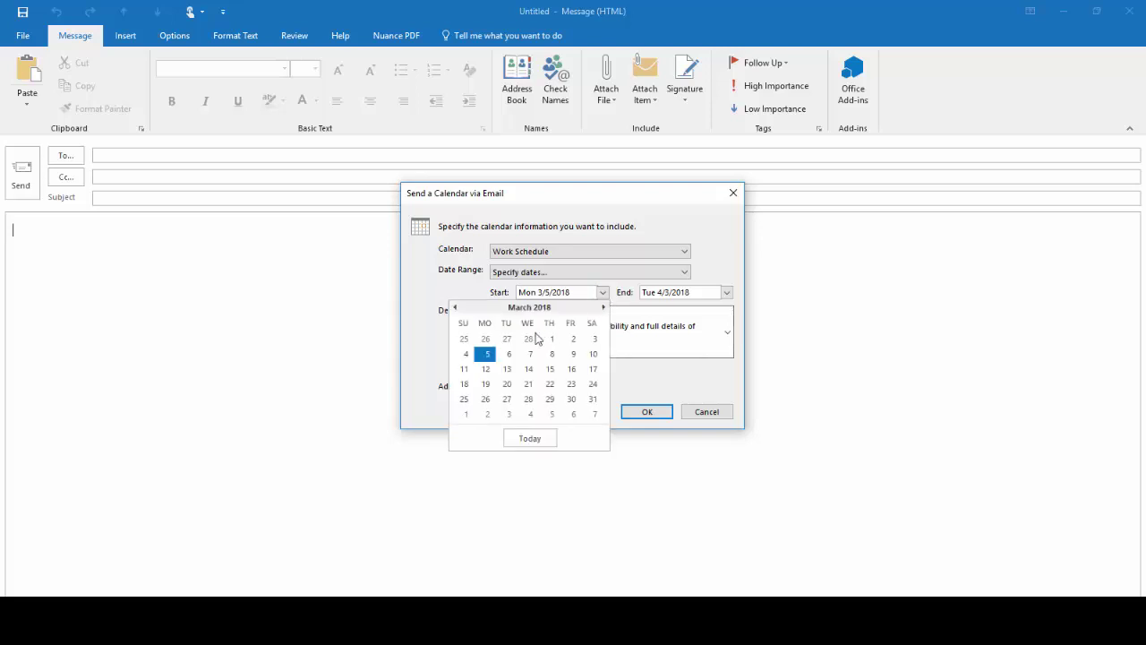
left_click(508, 354)
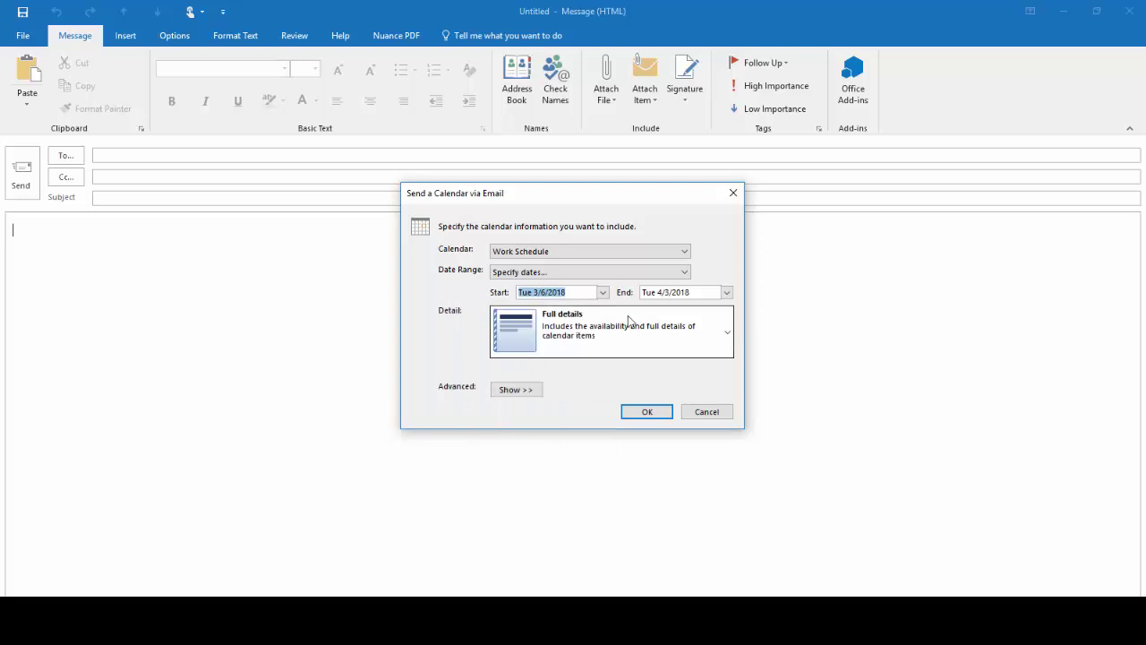
left_click(727, 292)
left_click(578, 307)
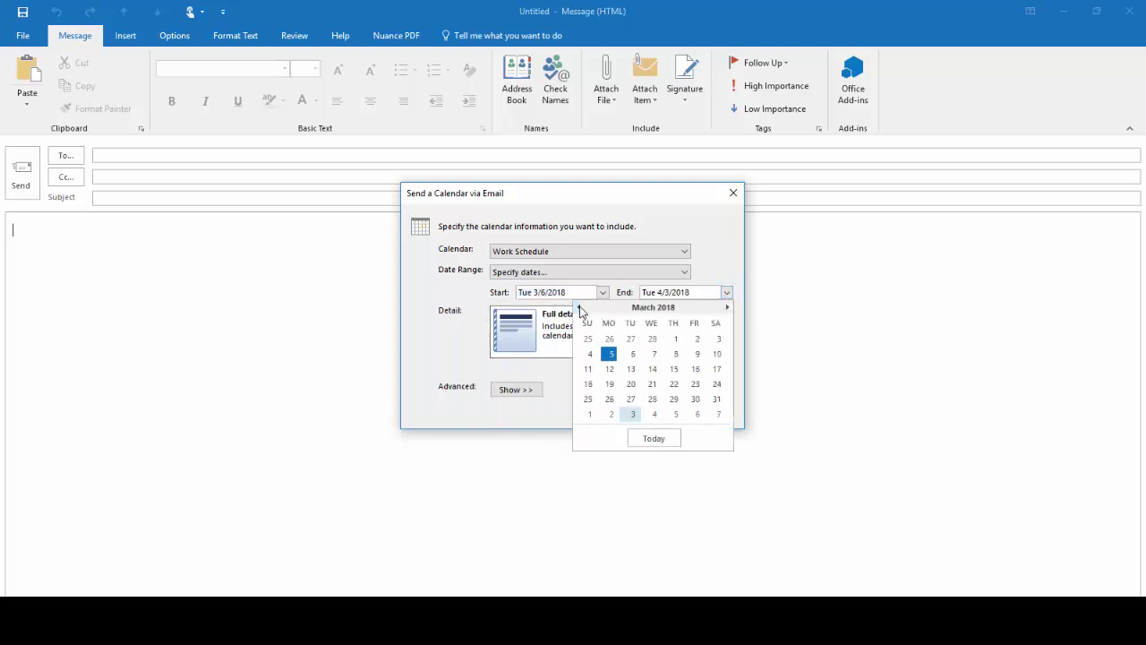
left_click(695, 399)
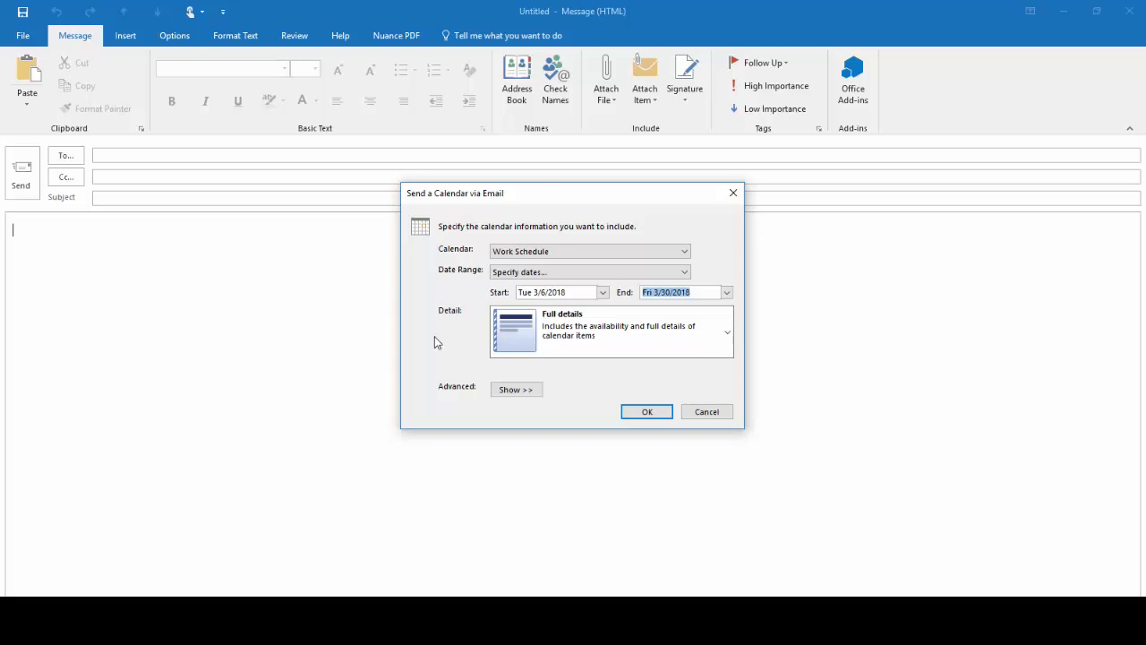
left_click(729, 338)
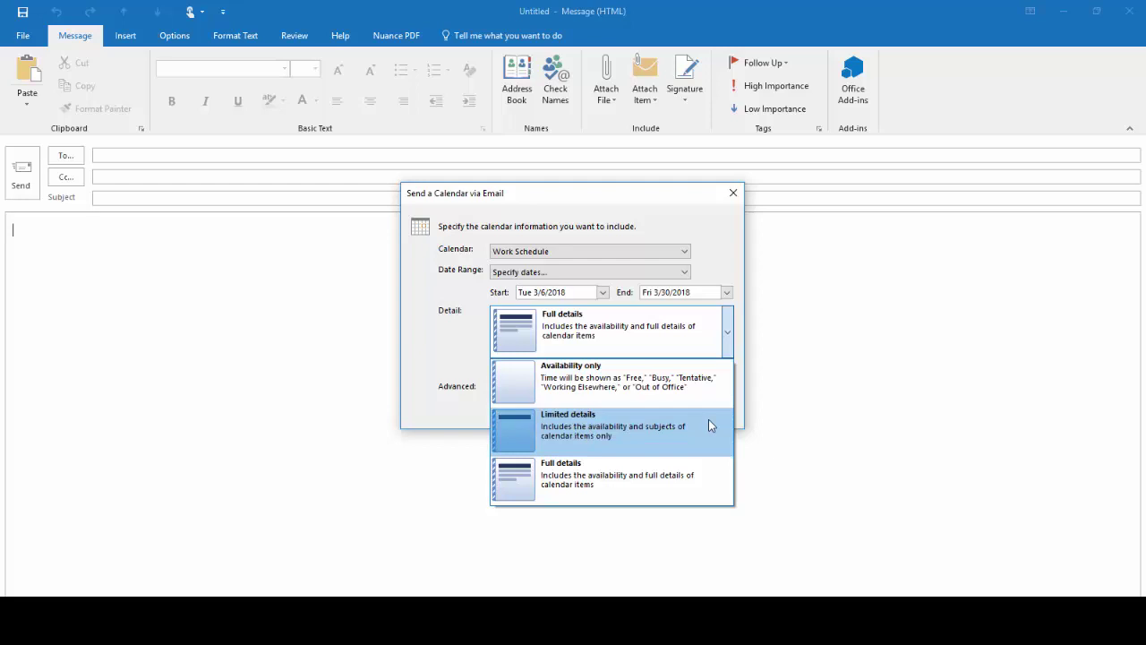
left_click(646, 477)
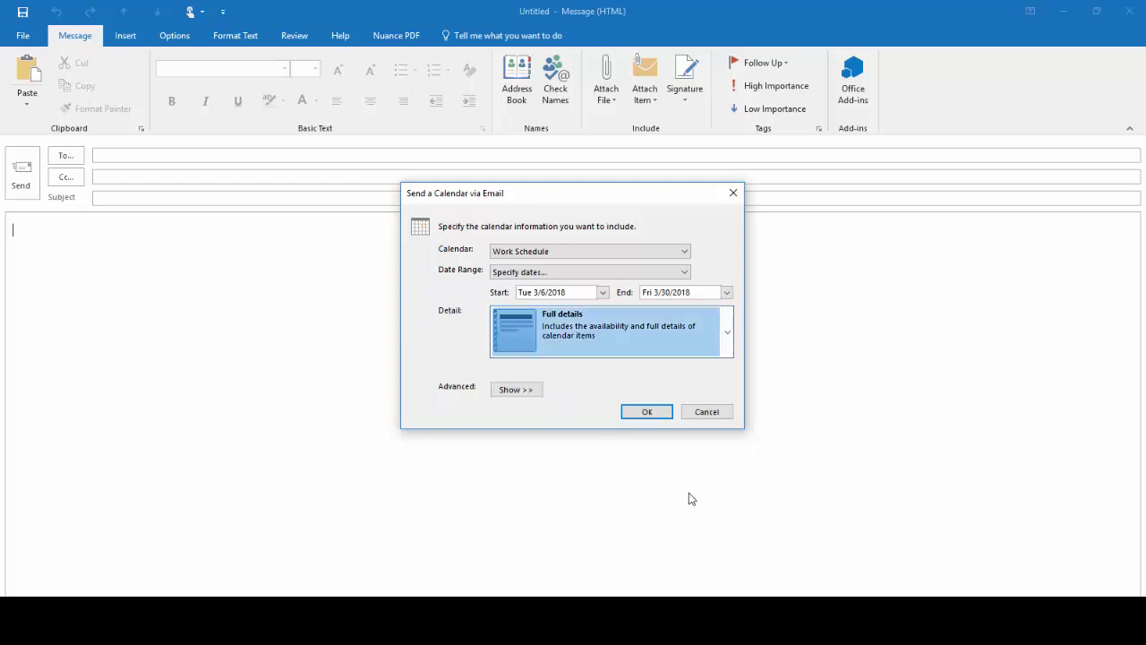
Keep the List of events email layout under advanced options and insert the calendar into the message.
left_click(517, 391)
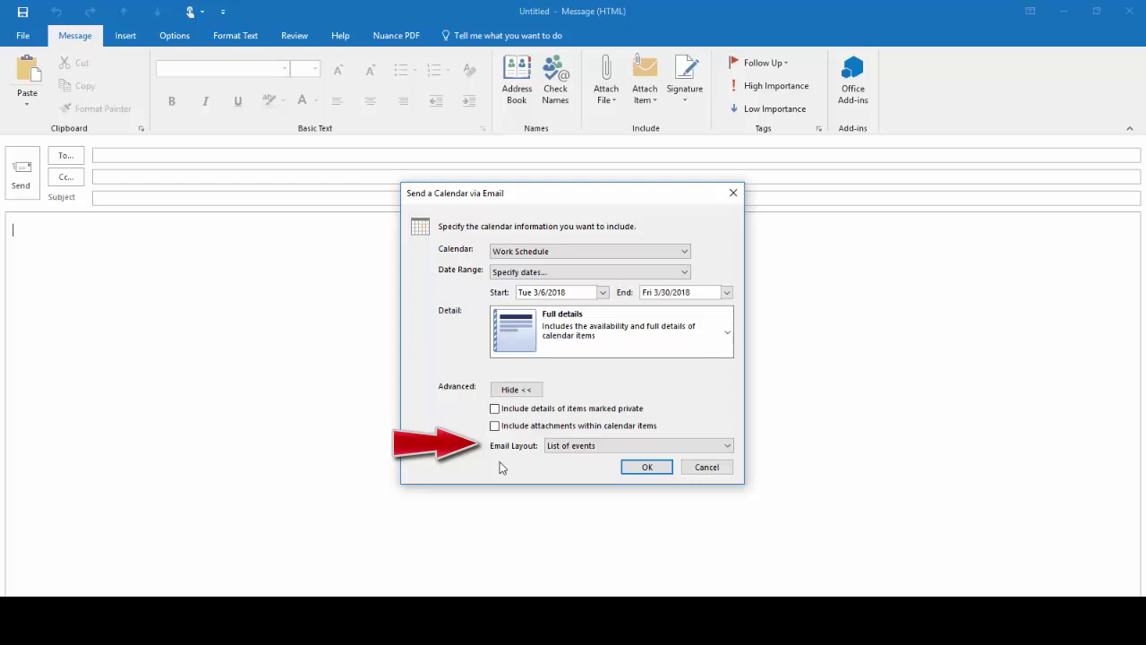
left_click(721, 448)
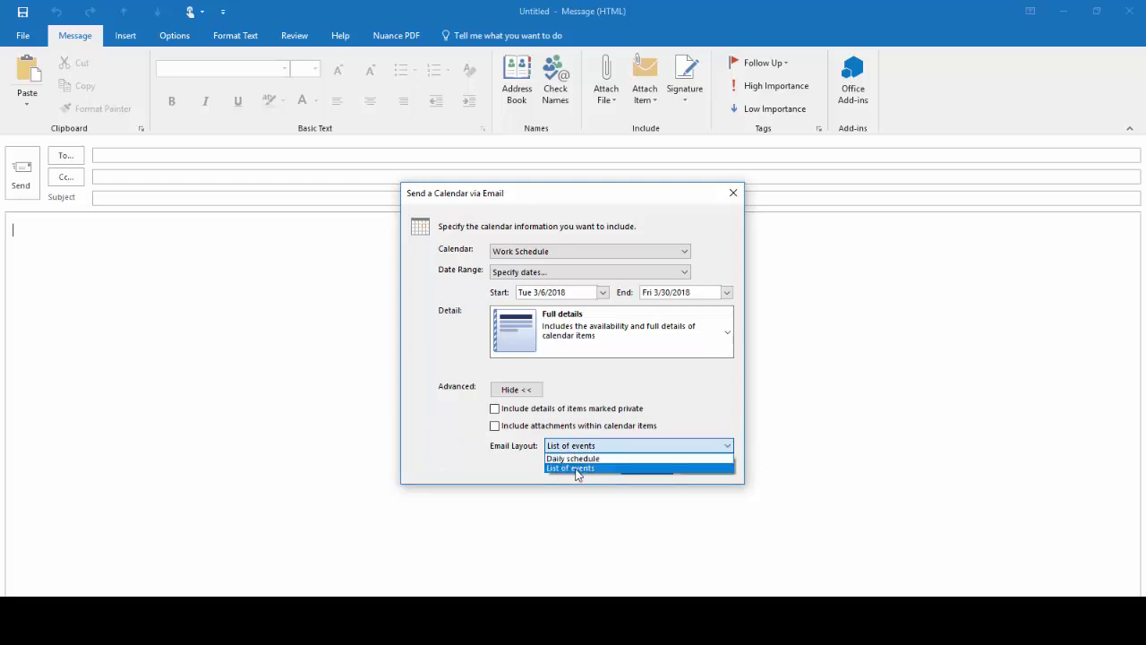
left_click(578, 468)
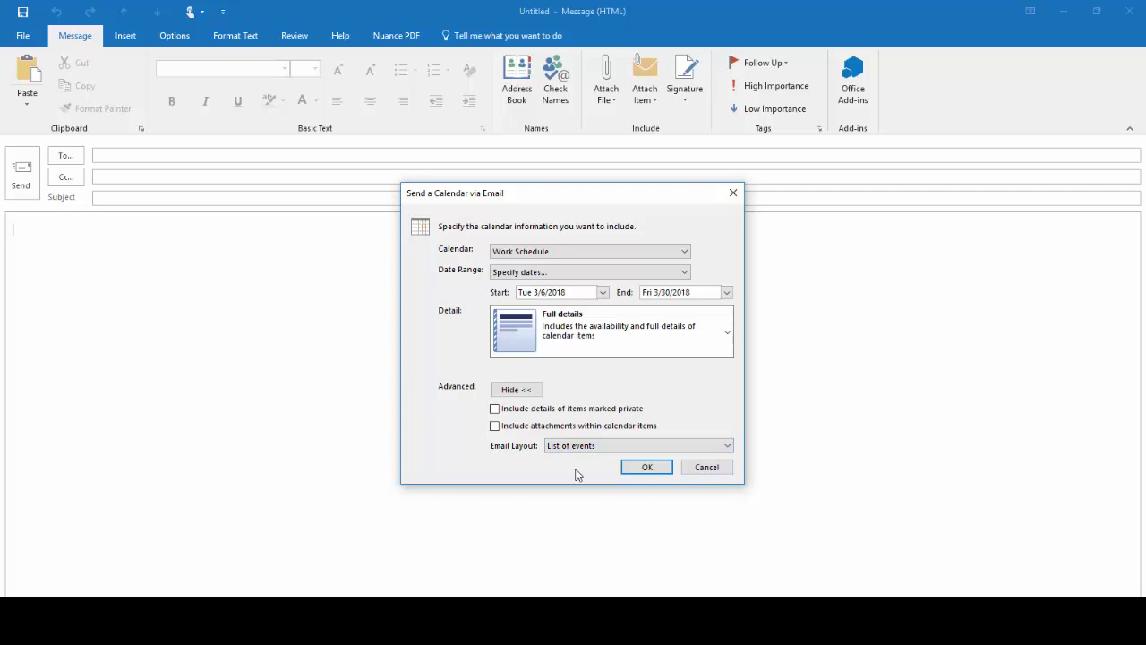
left_click(645, 468)
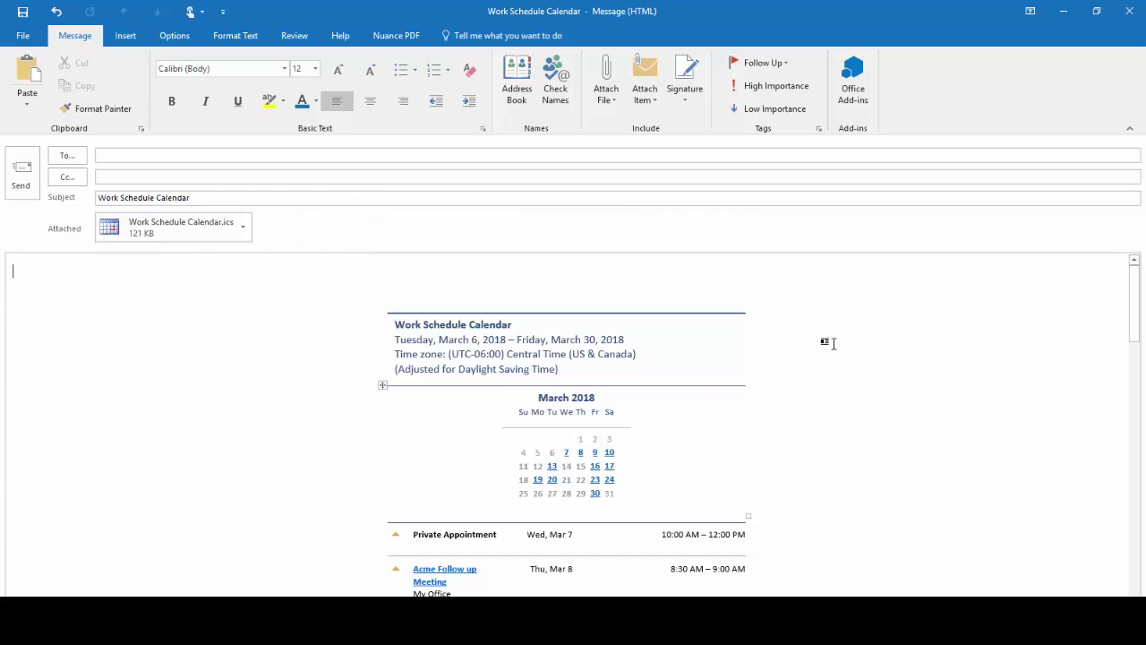
Scroll the inserted events and follow the March 16 and Weekly Status Meeting links.
scroll(886, 301, "down", 3)
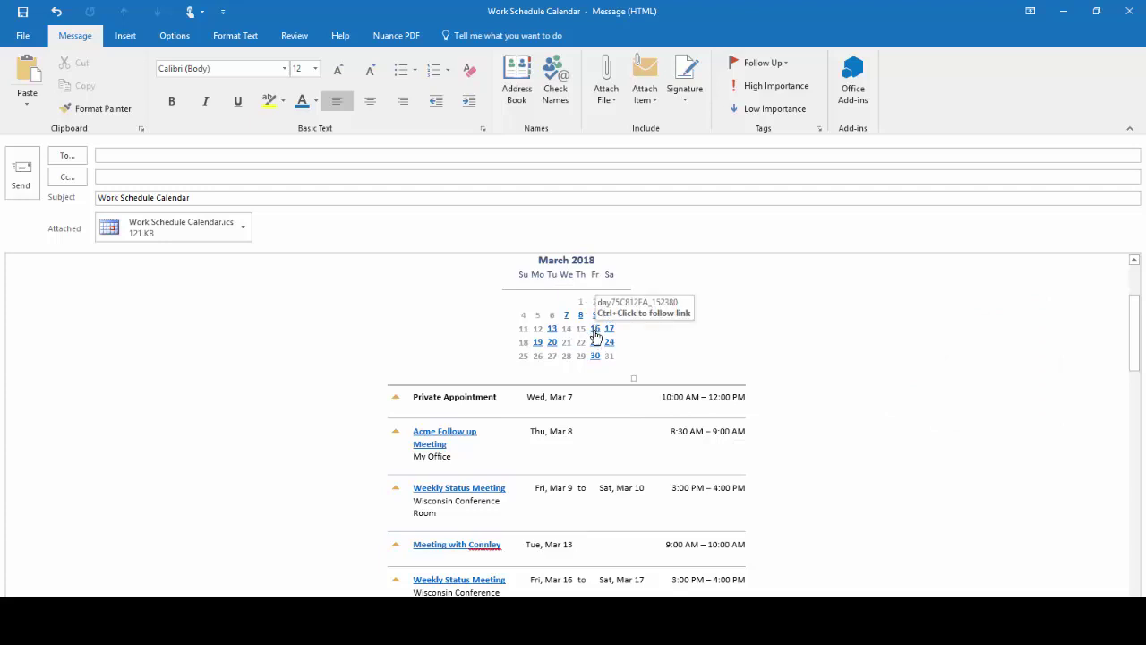
left_click(595, 333)
scroll(596, 333, "down", 5)
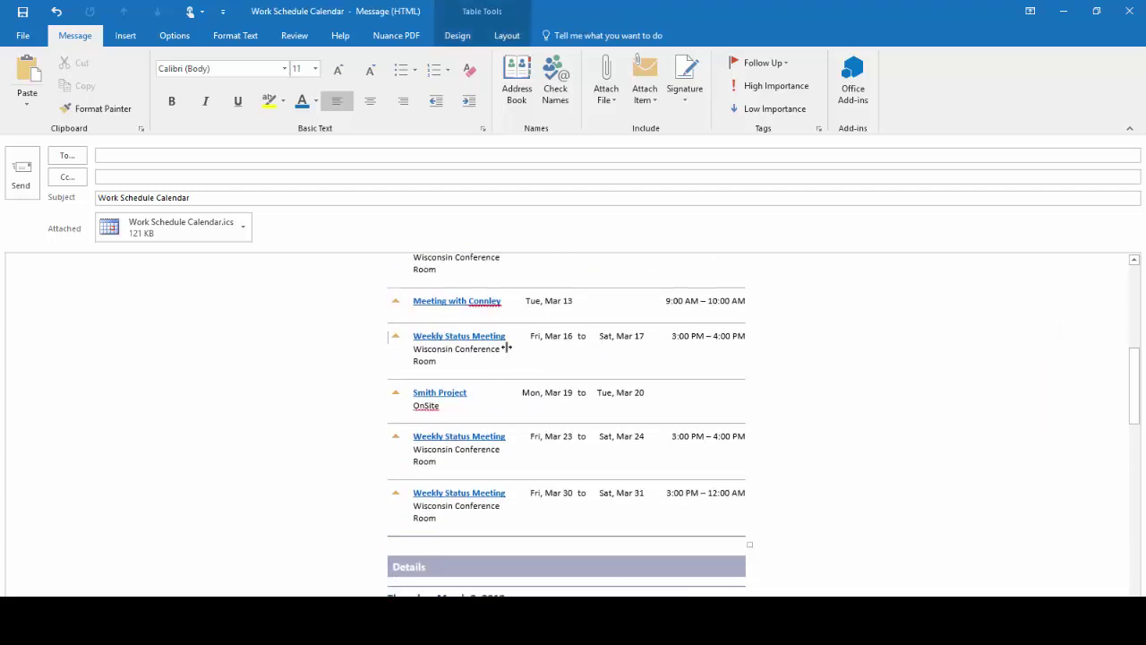
left_click(479, 339, "ctrl")
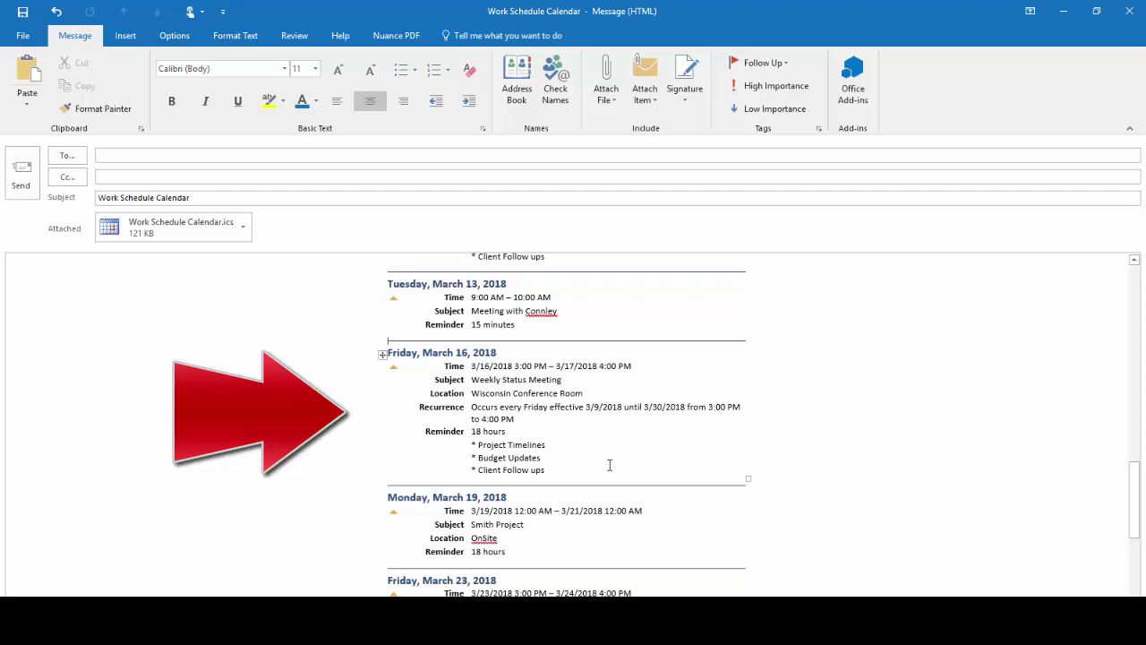
Address the email to the recipient's Yahoo address and send it.
left_click(134, 155)
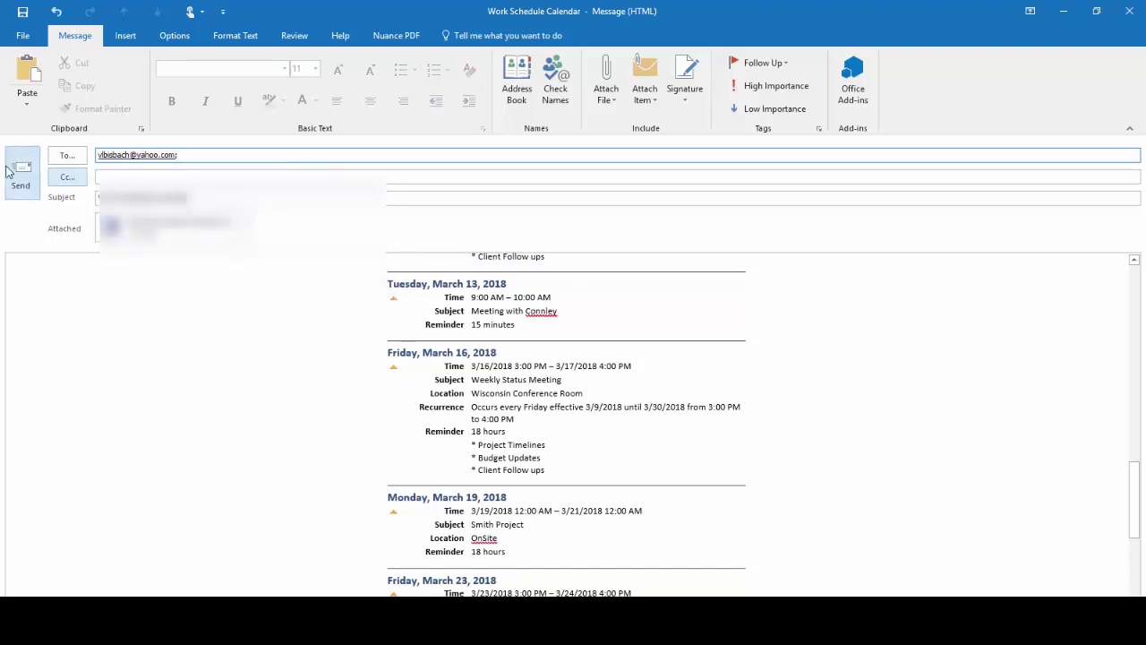
left_click(21, 175)
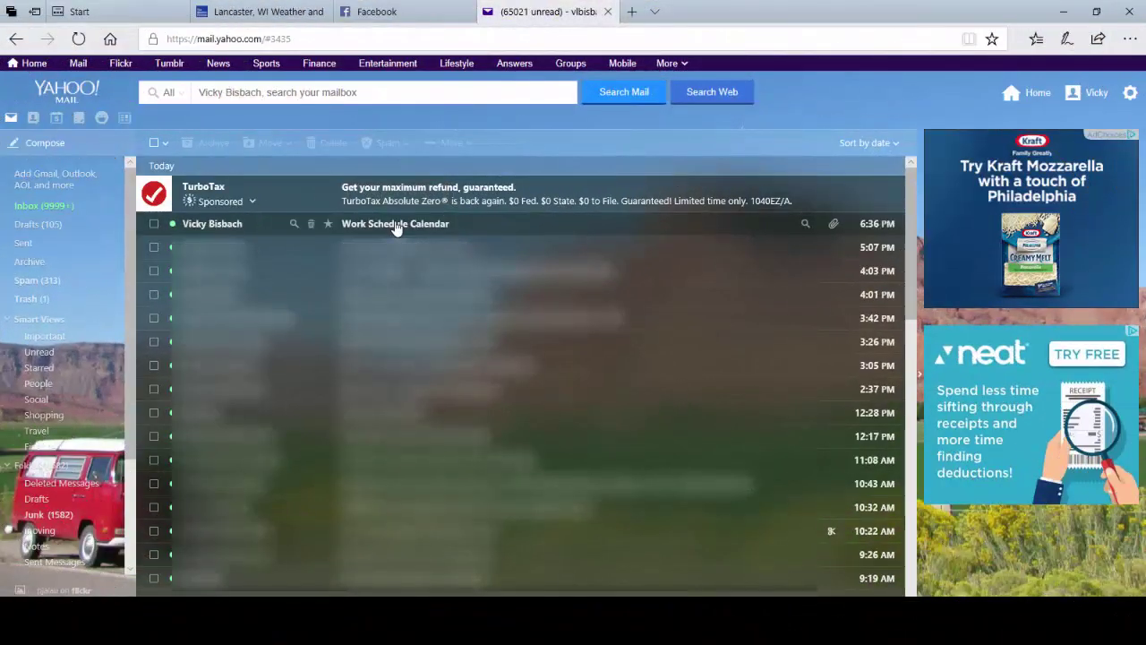
Open the Work Schedule Calendar email in Yahoo Mail, scroll to its .ics attachment, then return to Outlook.
left_click(396, 226)
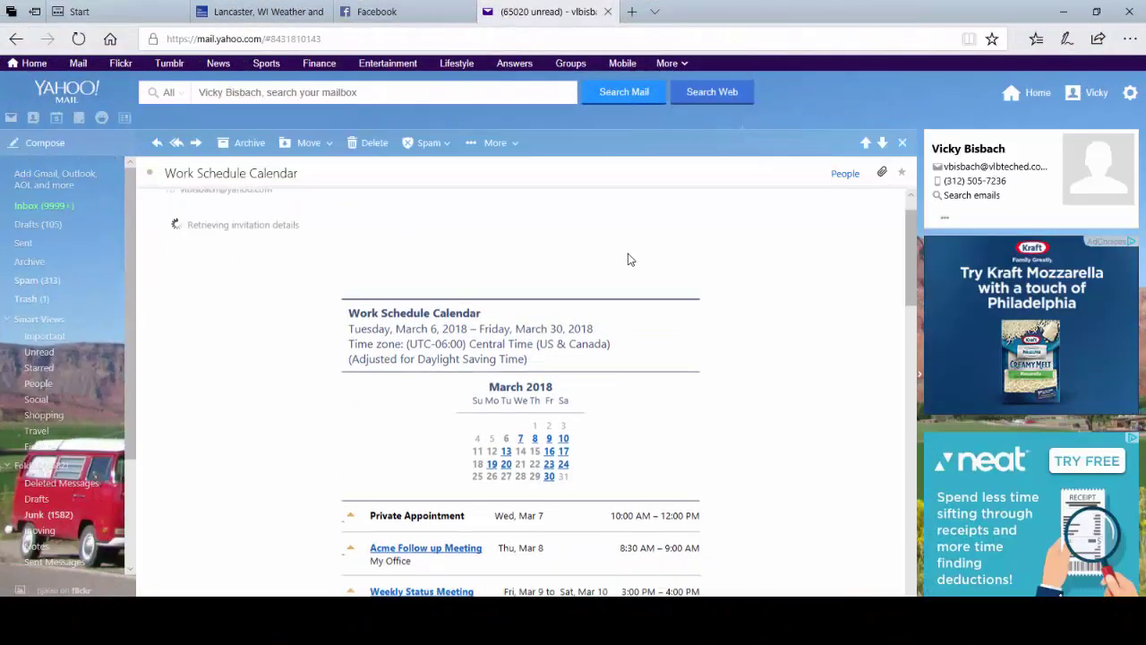
scroll(689, 293, "down", 15)
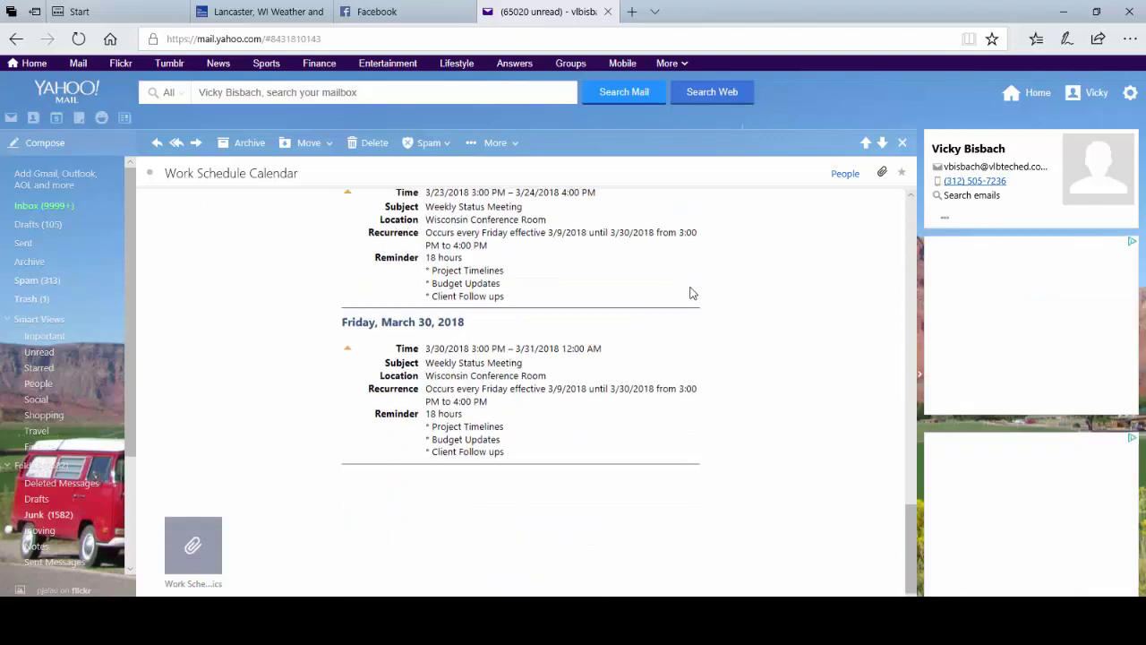
mouse_move(190, 561)
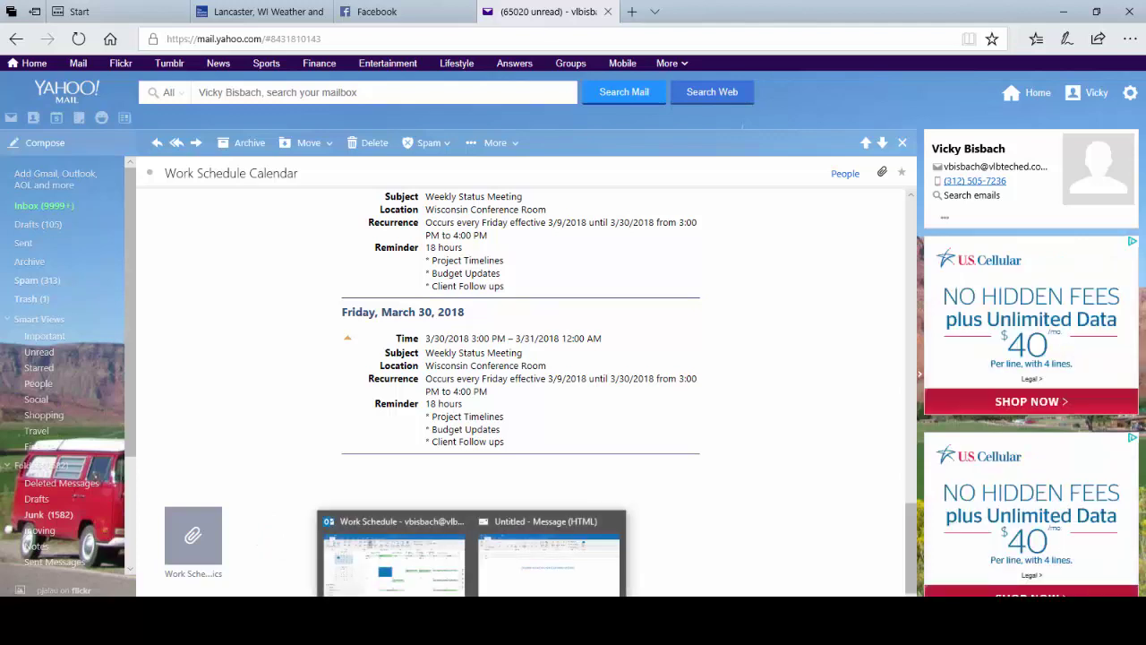
left_click(394, 551)
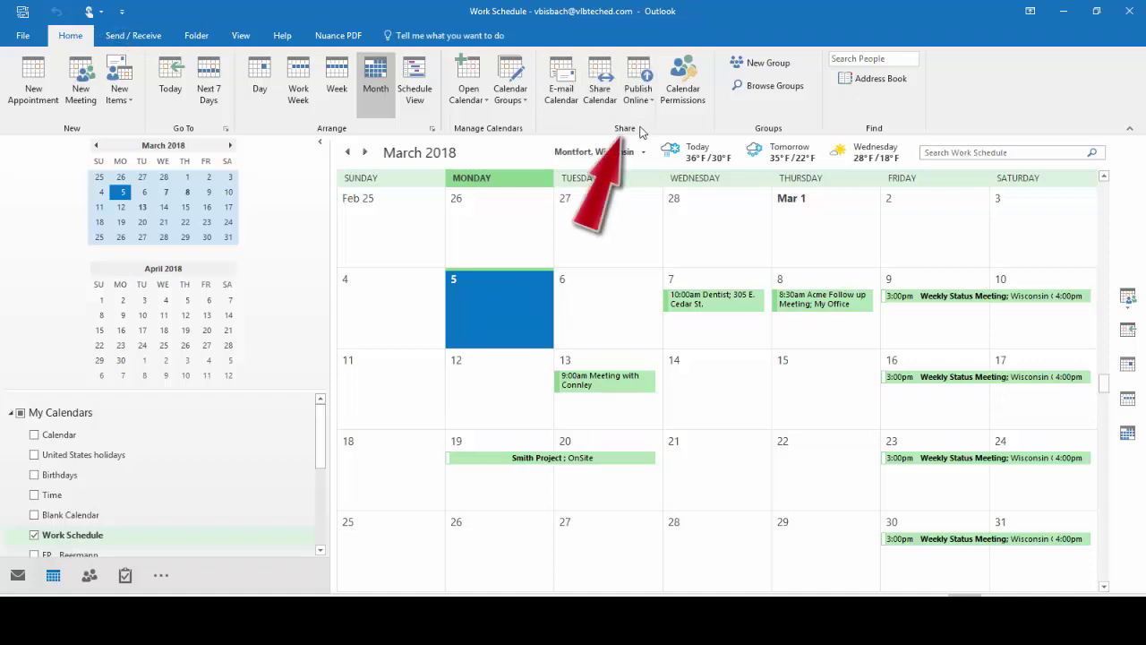
Start a Work Schedule calendar email covering the Next 7 days with Full details, showing advanced options.
left_click(571, 105)
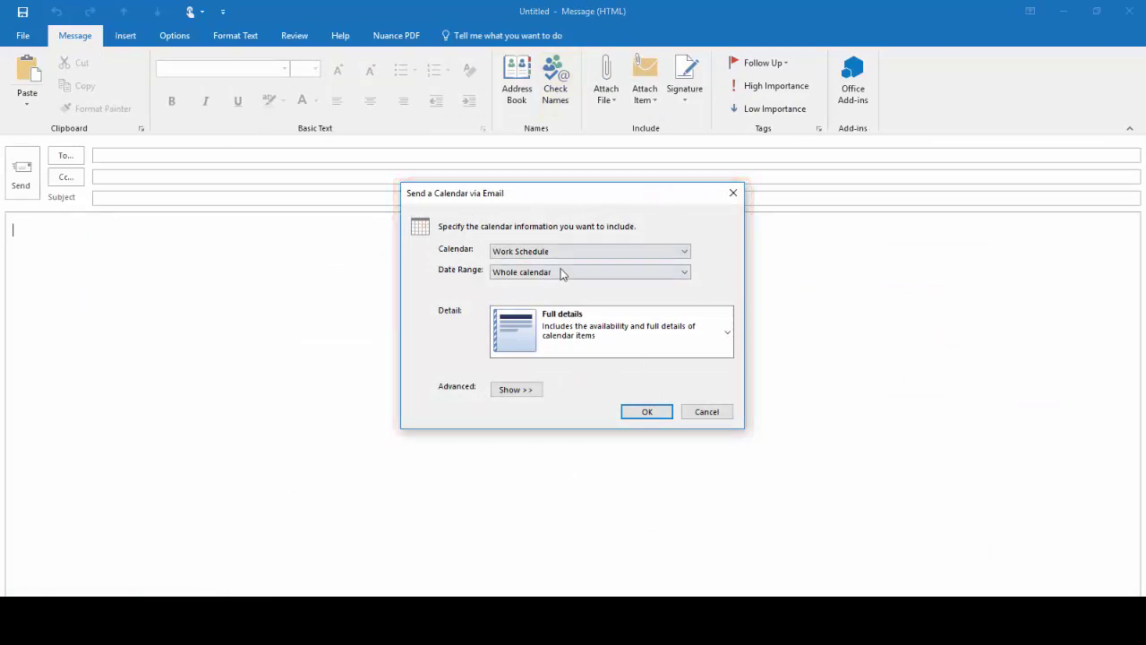
left_click(686, 273)
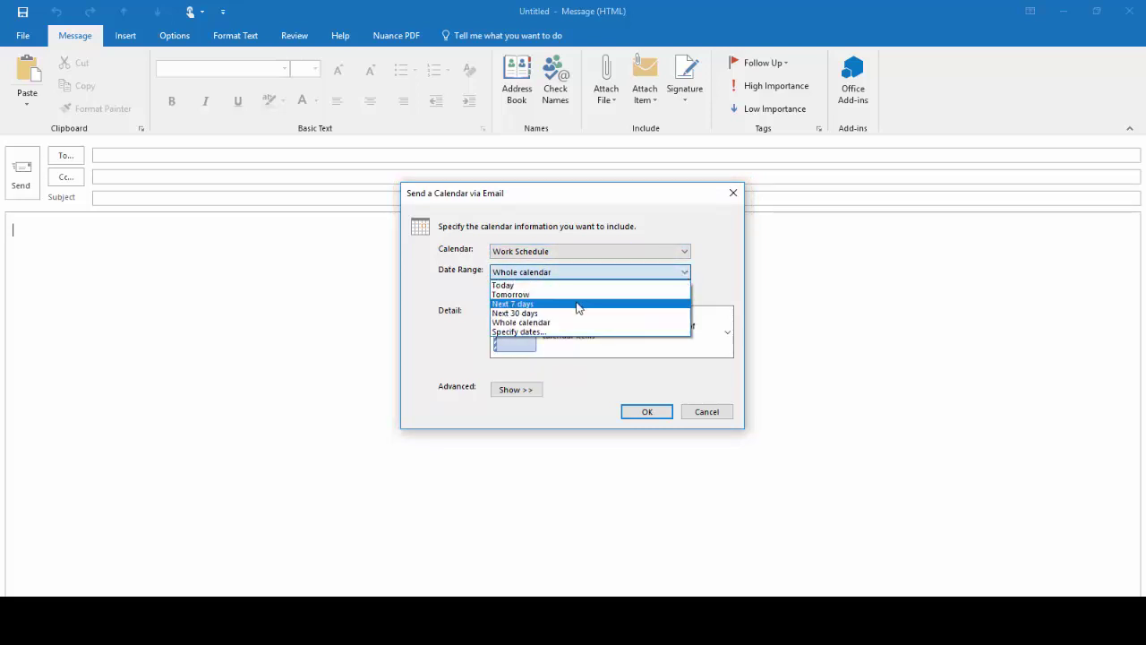
left_click(519, 305)
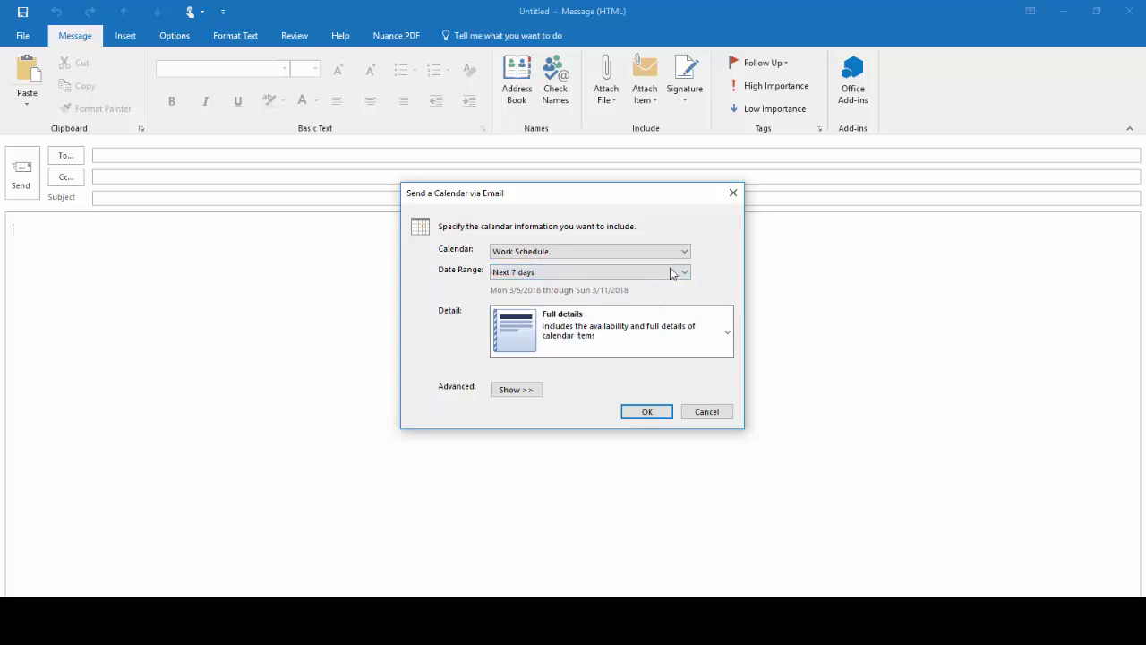
left_click(675, 335)
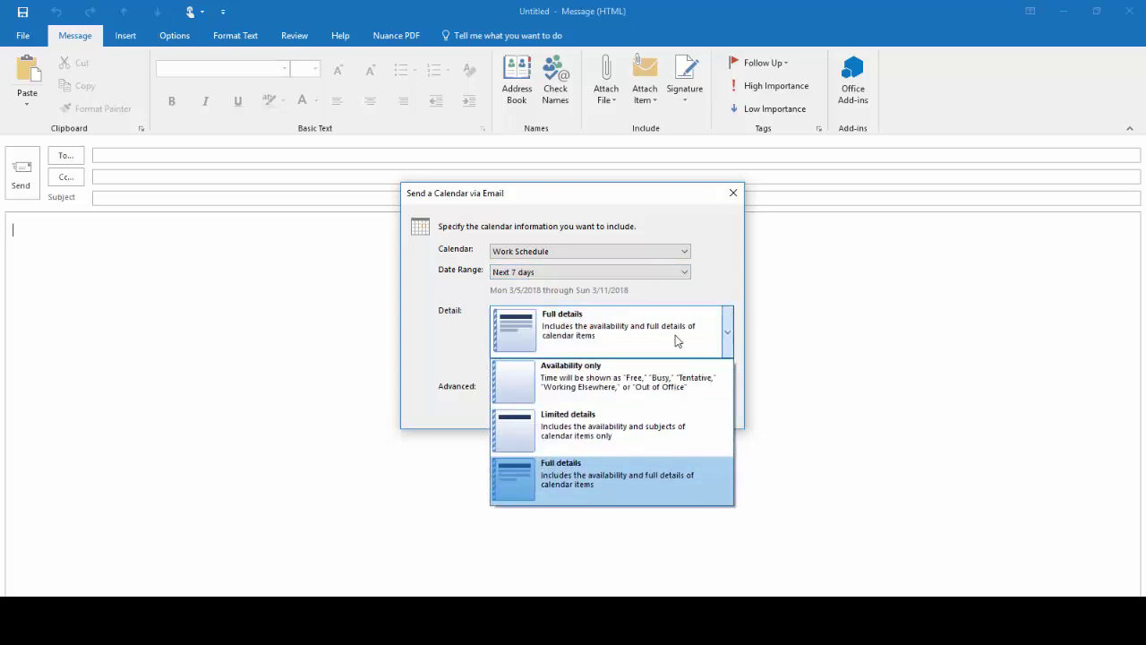
left_click(675, 335)
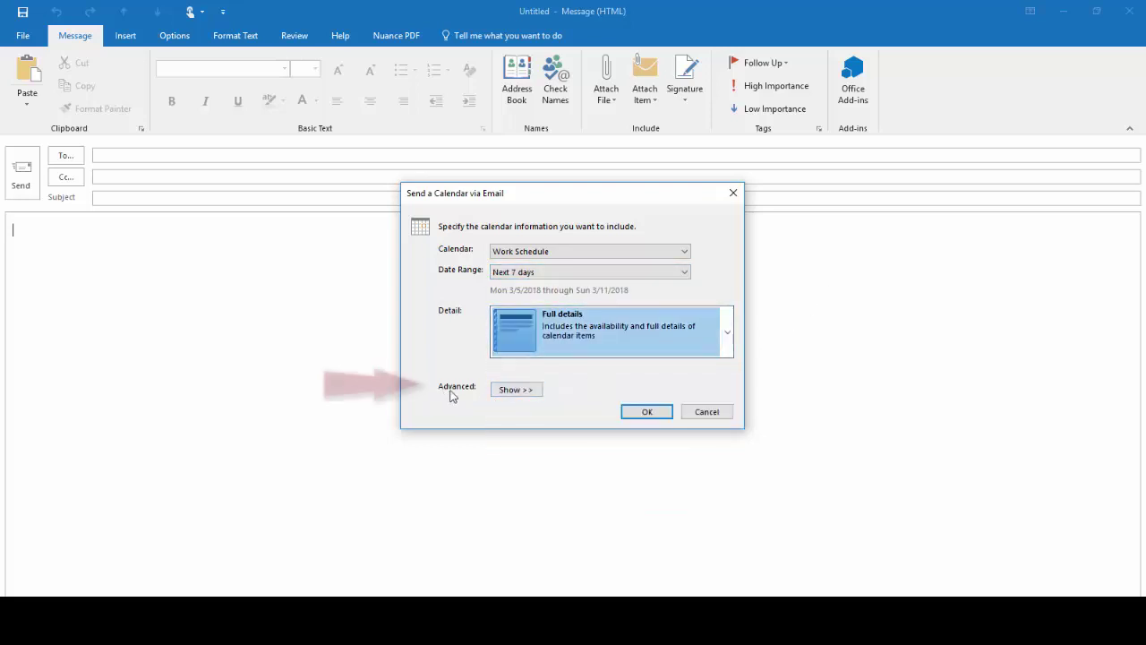
left_click(526, 391)
Include private item details, choose the Daily schedule layout, and insert the calendar into the message.
left_click(525, 391)
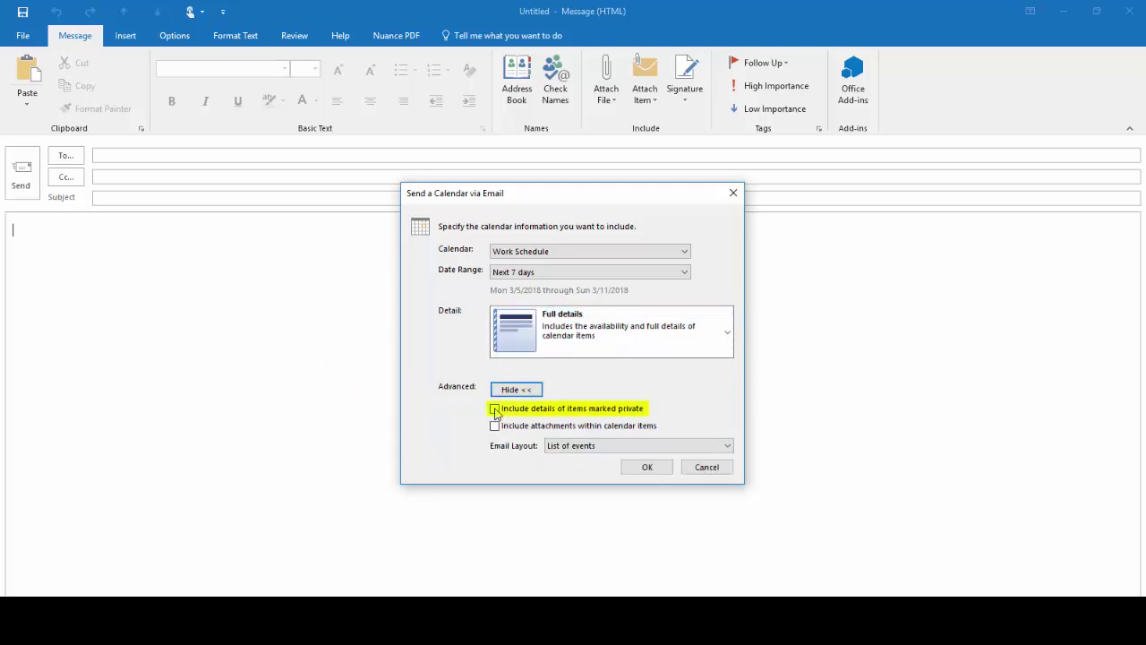
left_click(495, 409)
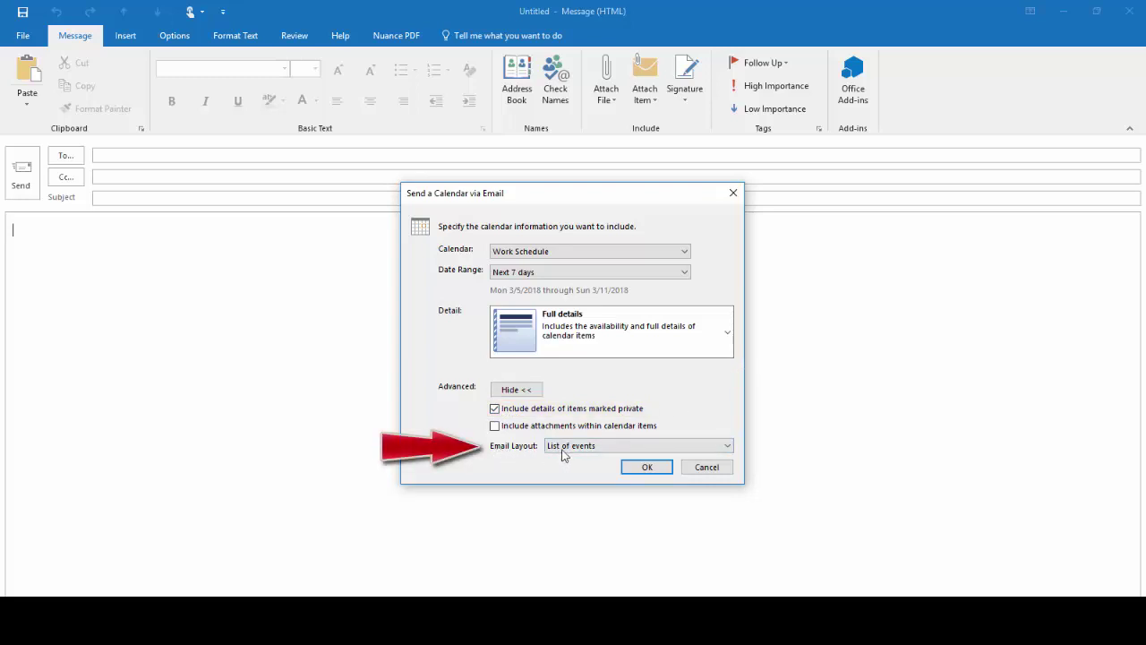
left_click(665, 450)
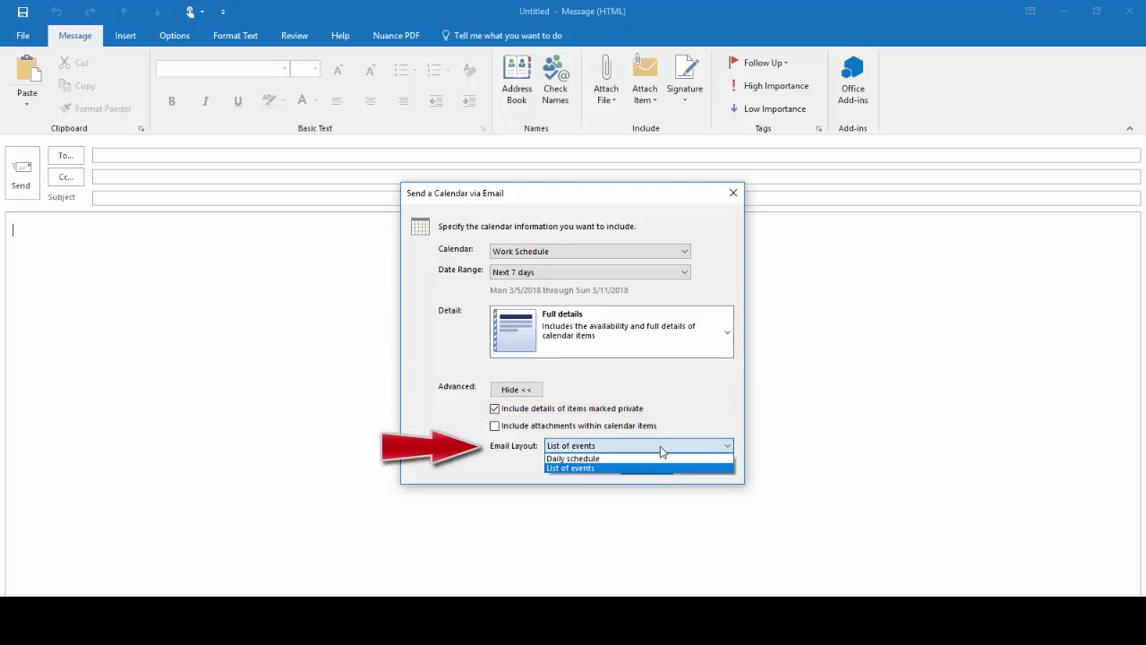
left_click(609, 457)
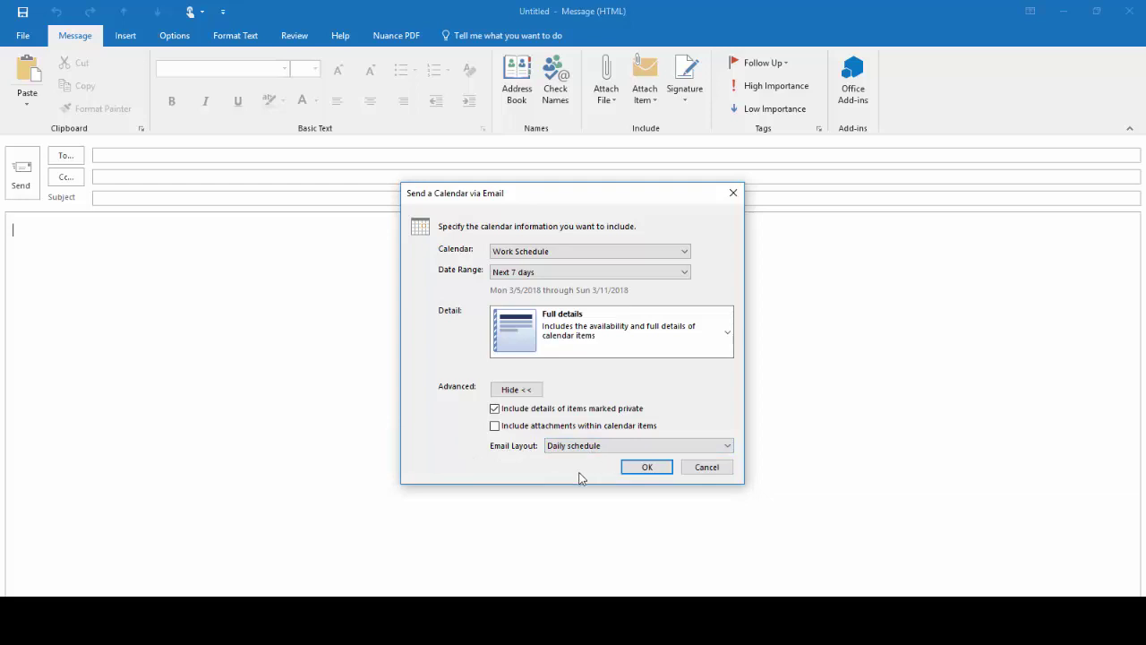
left_click(647, 467)
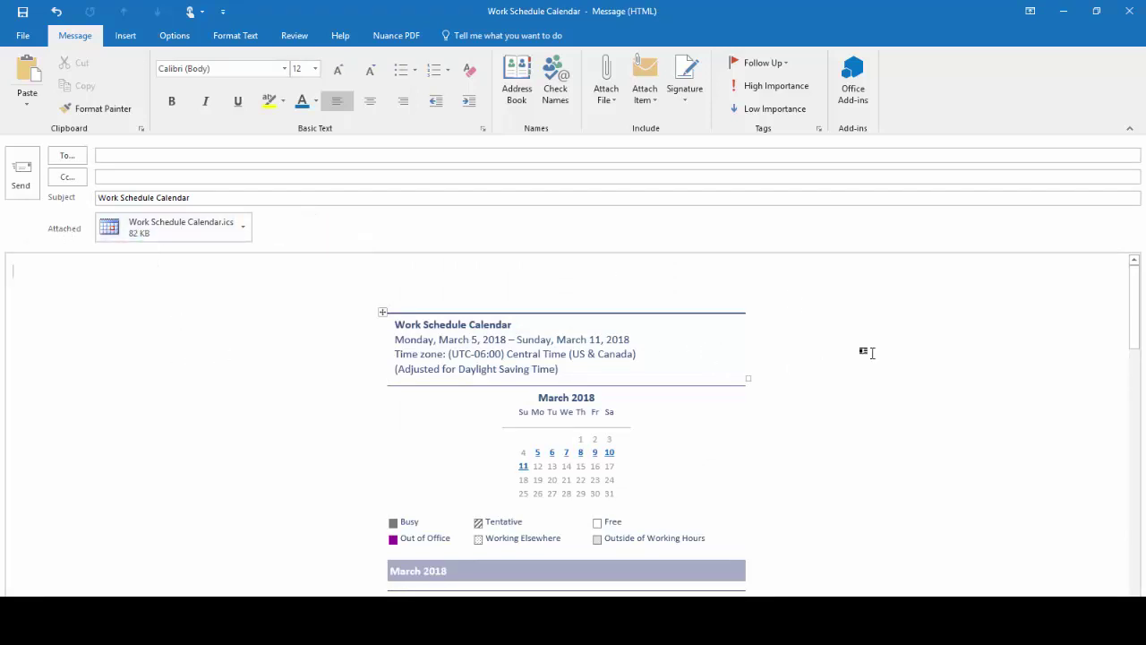
Scroll through the March 5–11 daily schedule in the message body.
scroll(866, 336, "down", 2)
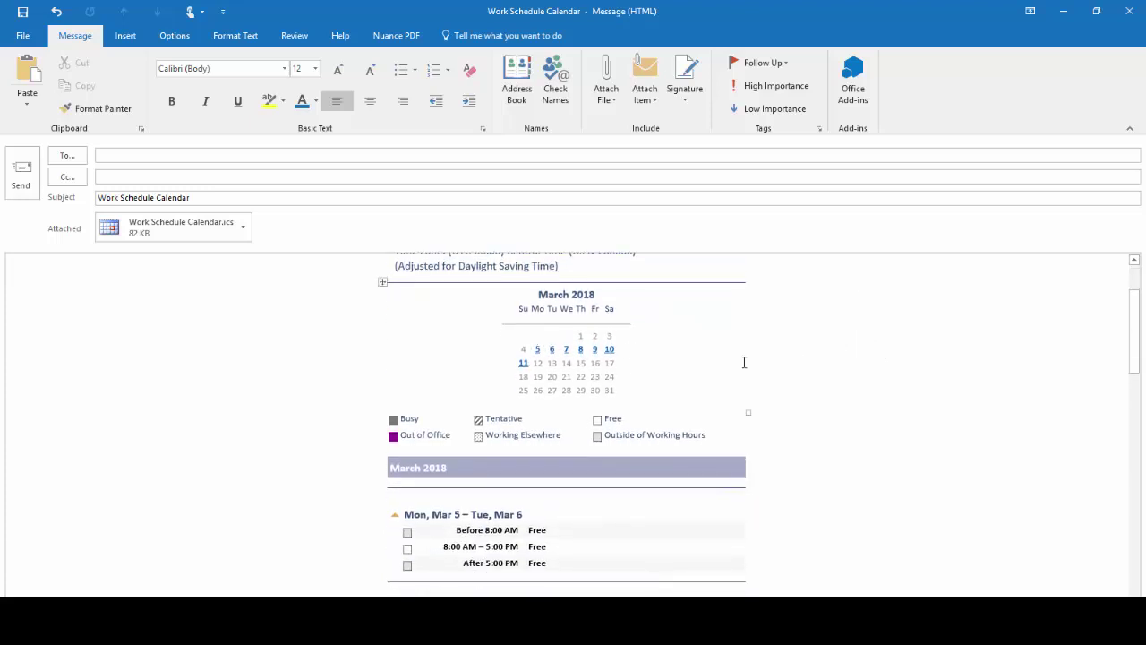
scroll(744, 361, "down", 5)
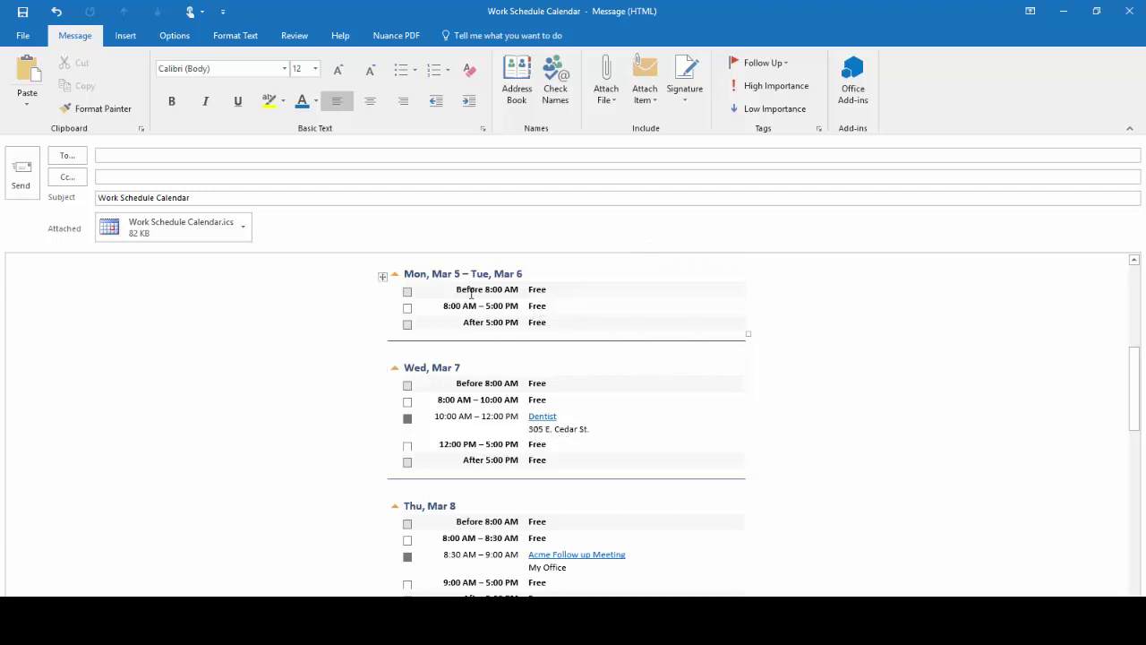
scroll(439, 390, "down", 1)
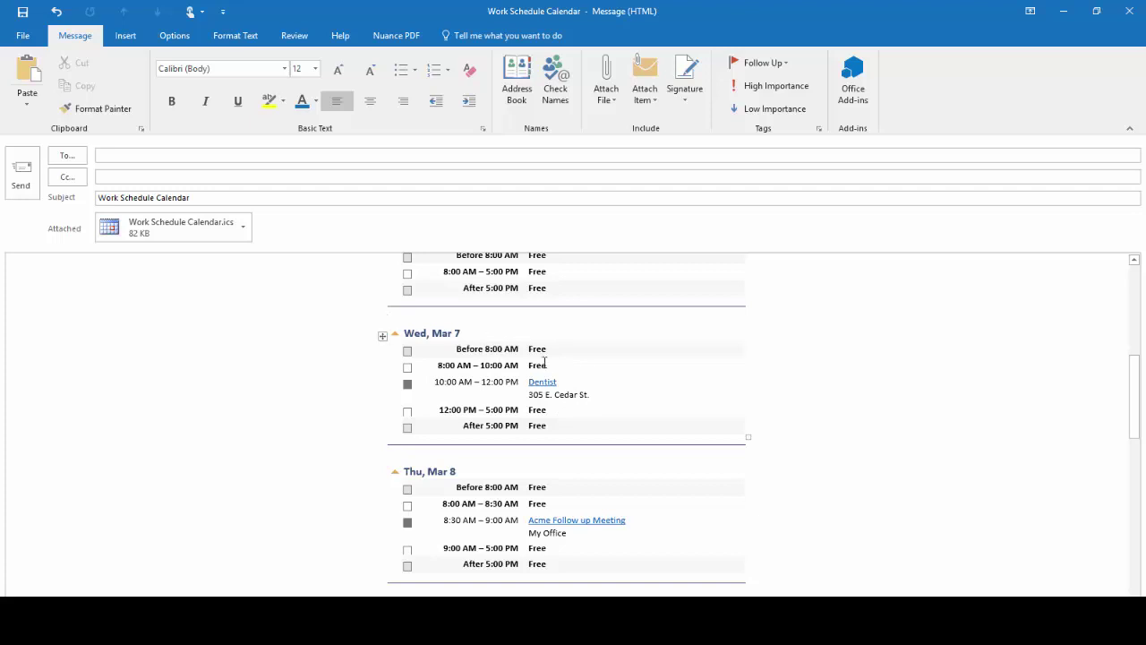
scroll(646, 383, "down", 5)
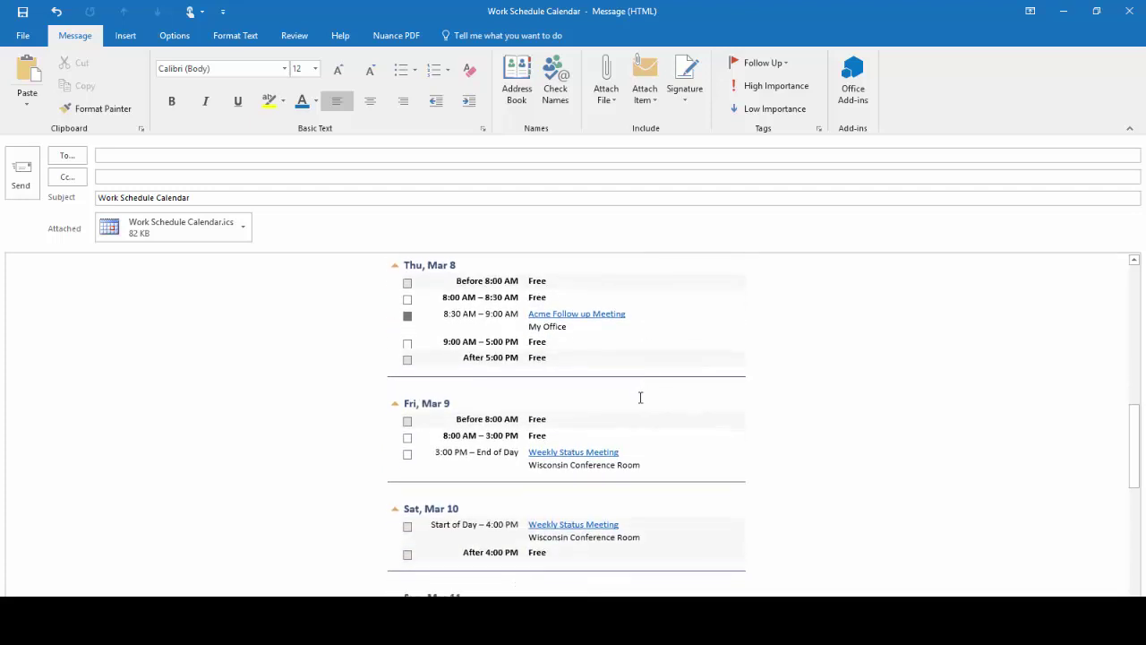
scroll(575, 450, "down", 10)
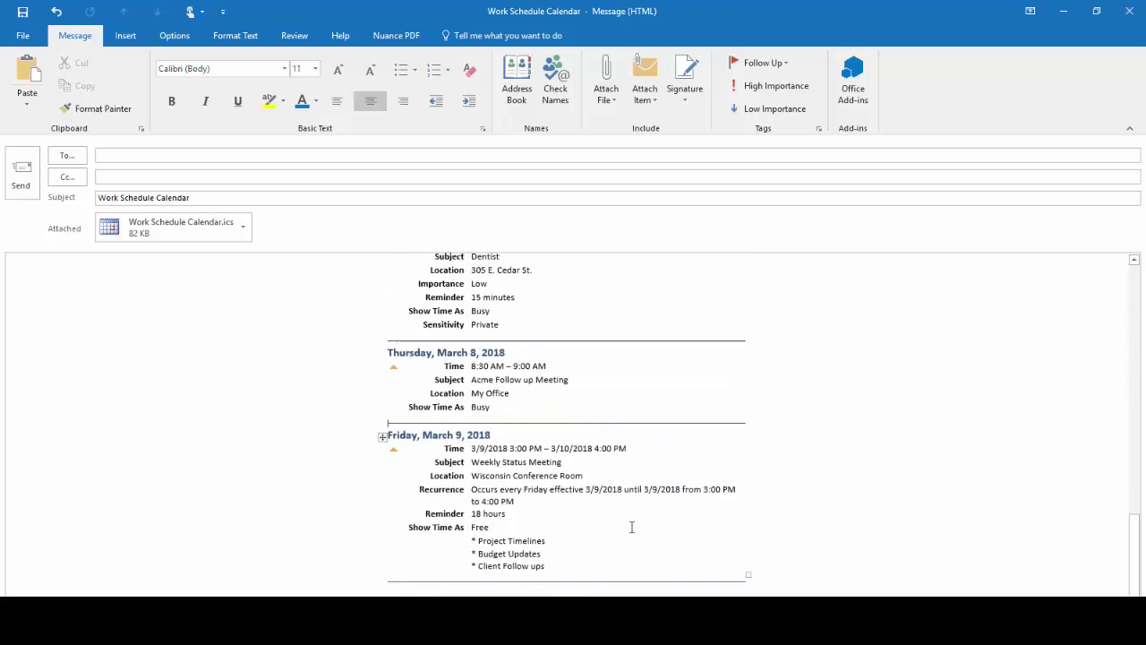
Pick the recipient from Recent People in the To field and send the email.
left_click(129, 156)
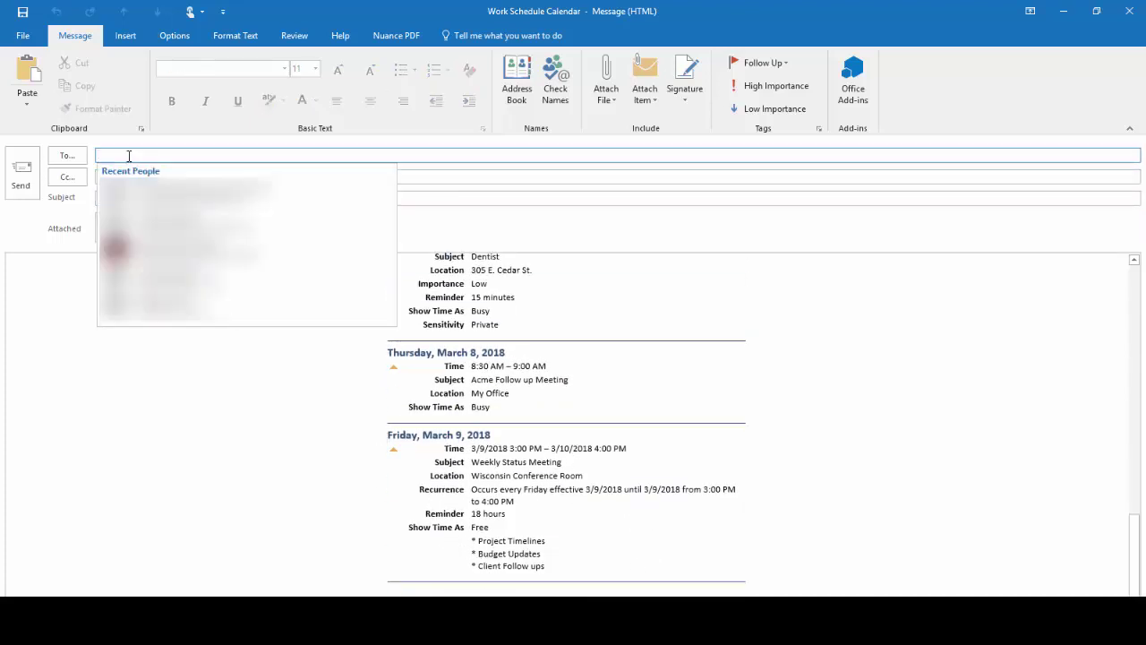
left_click(179, 189)
left_click(20, 174)
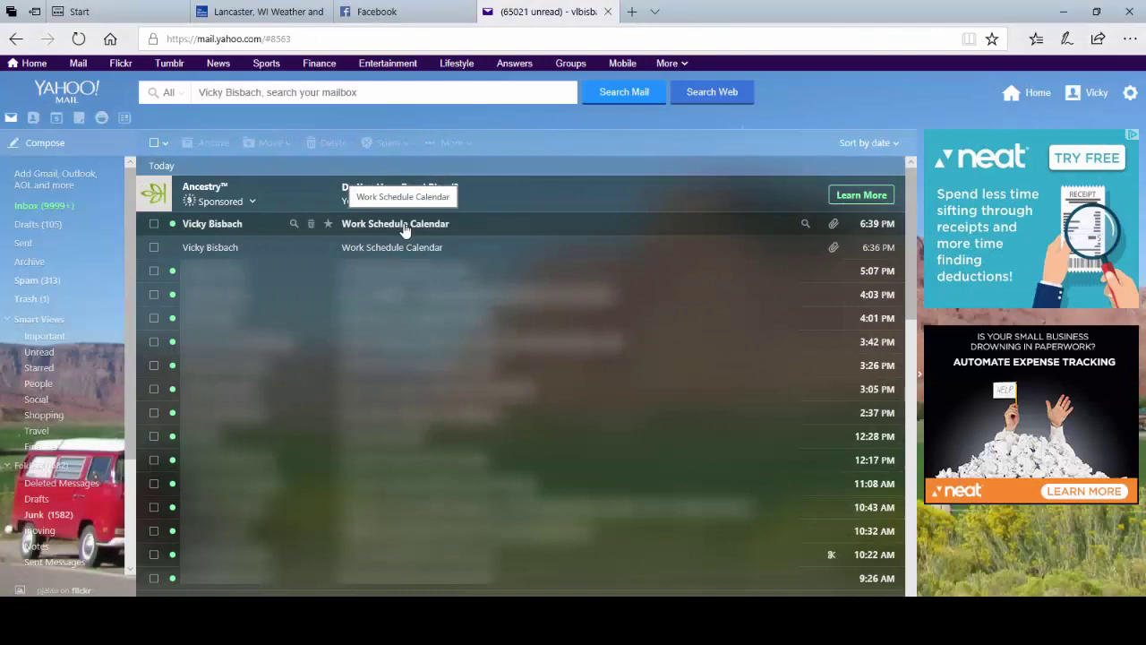
Open the second Work Schedule Calendar email in Yahoo Mail, scroll its daily schedule, then return to Outlook.
left_click(405, 224)
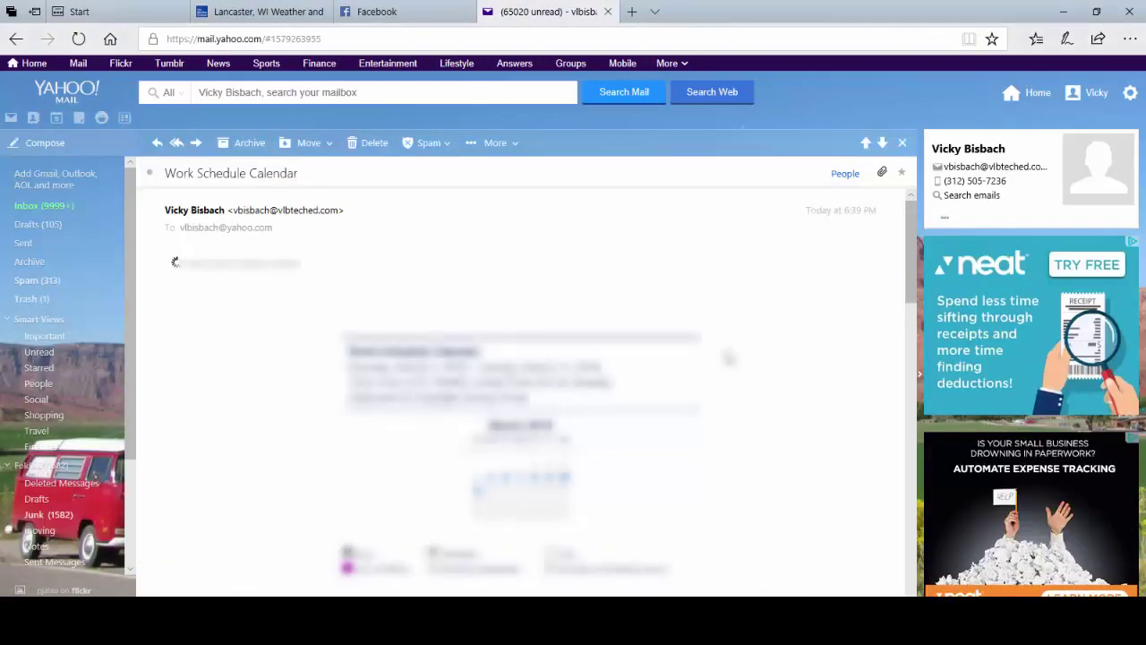
scroll(726, 358, "down", 12)
scroll(726, 359, "down", 3)
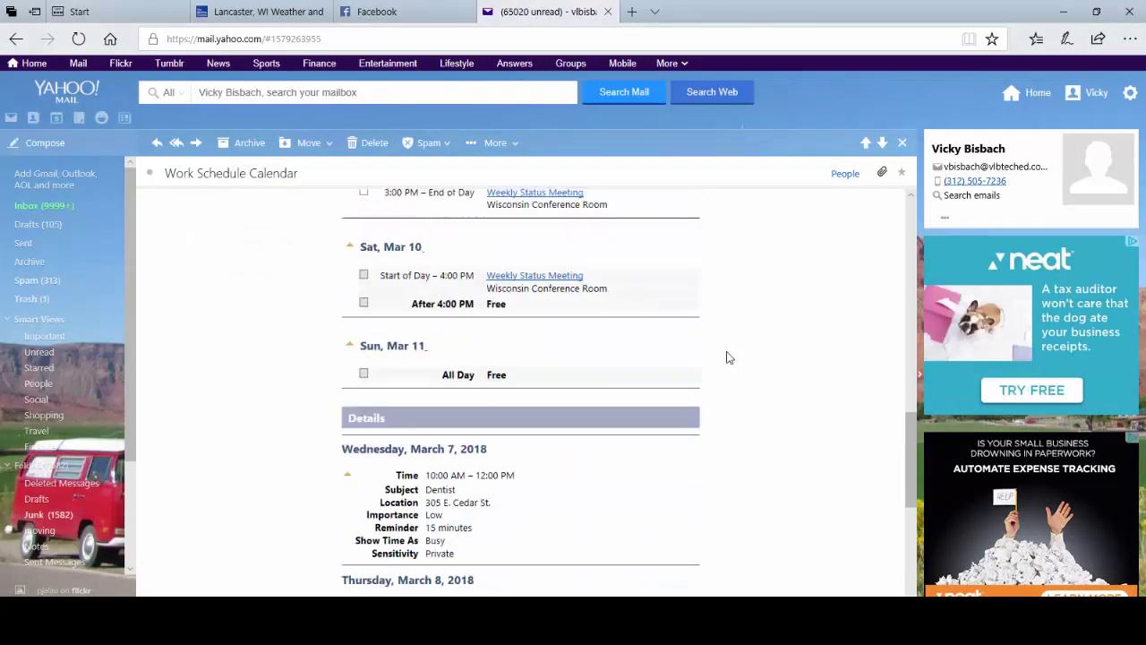
scroll(726, 358, "up", 7)
scroll(726, 359, "up", 4)
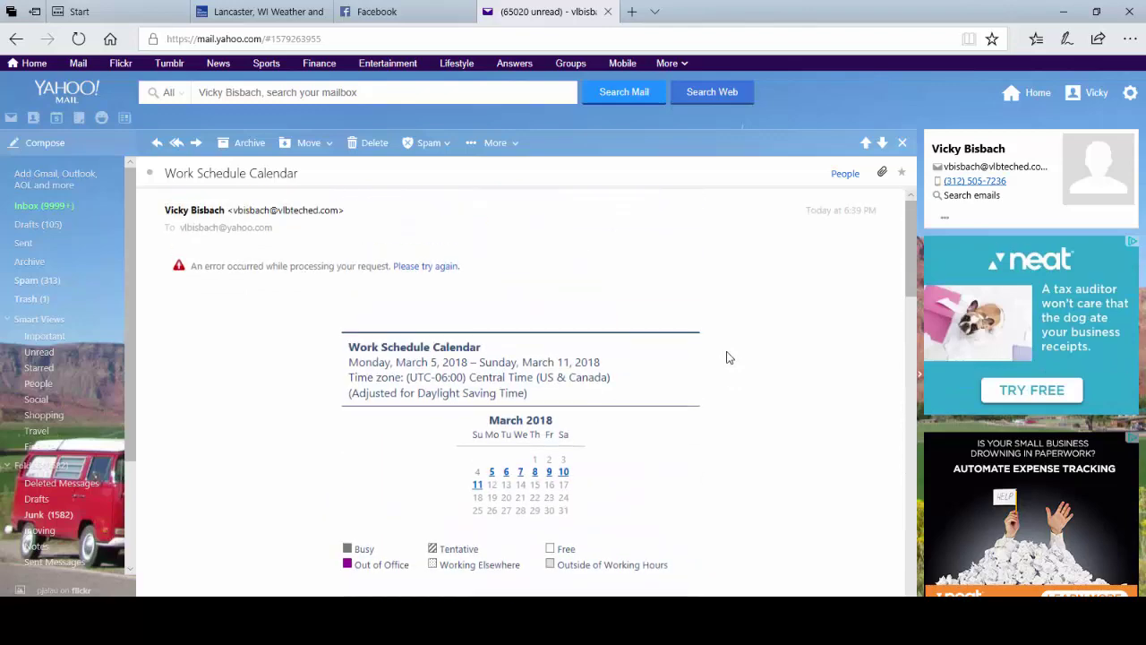
mouse_move(471, 627)
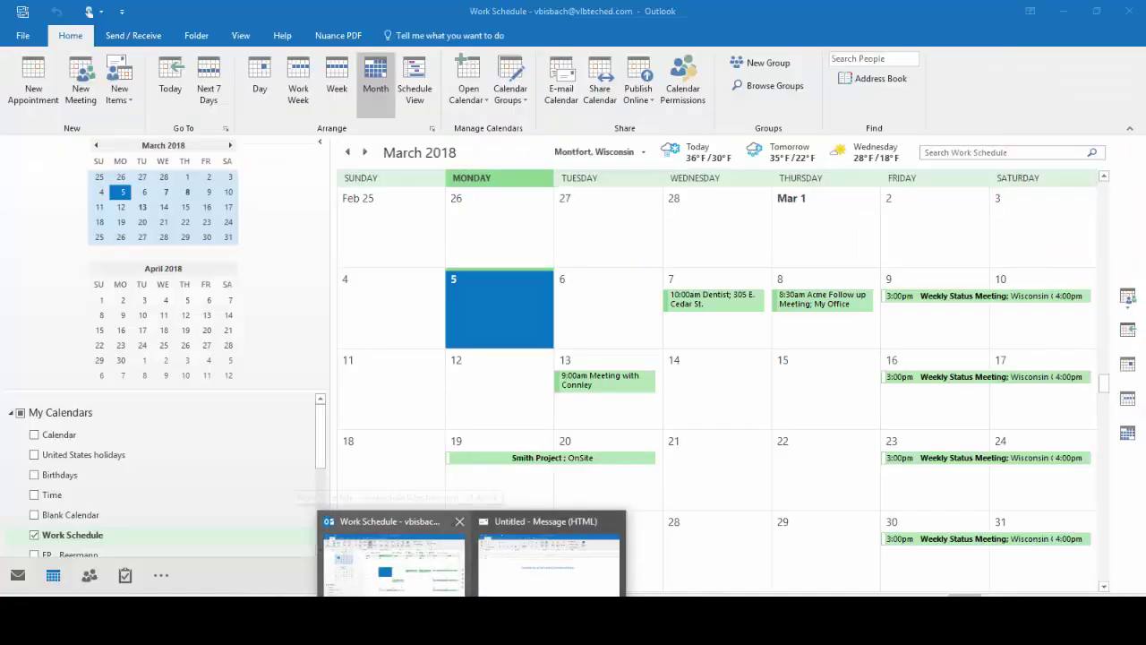
left_click(401, 593)
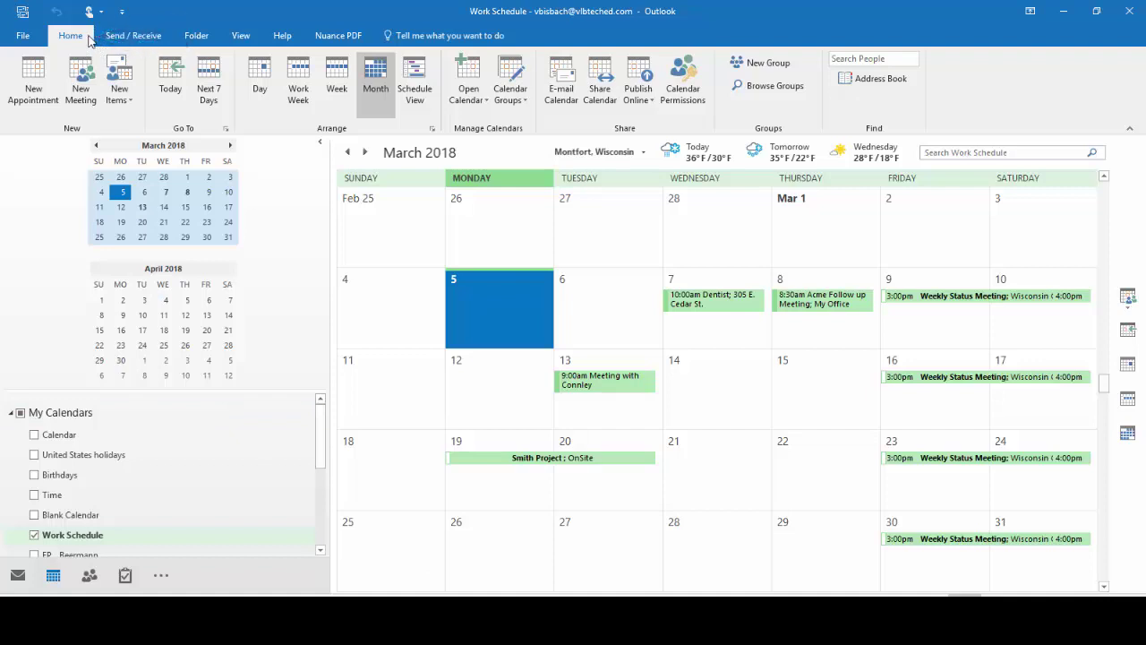
Open the Send a Calendar via Email dialog again for the Work Schedule calendar.
left_click(560, 100)
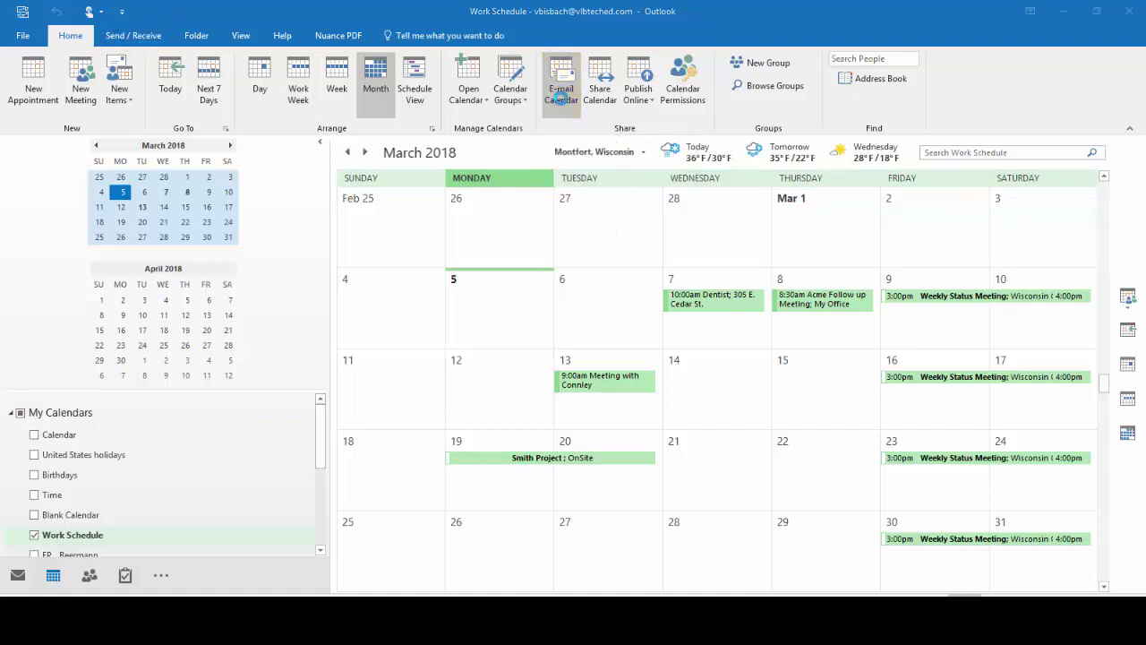